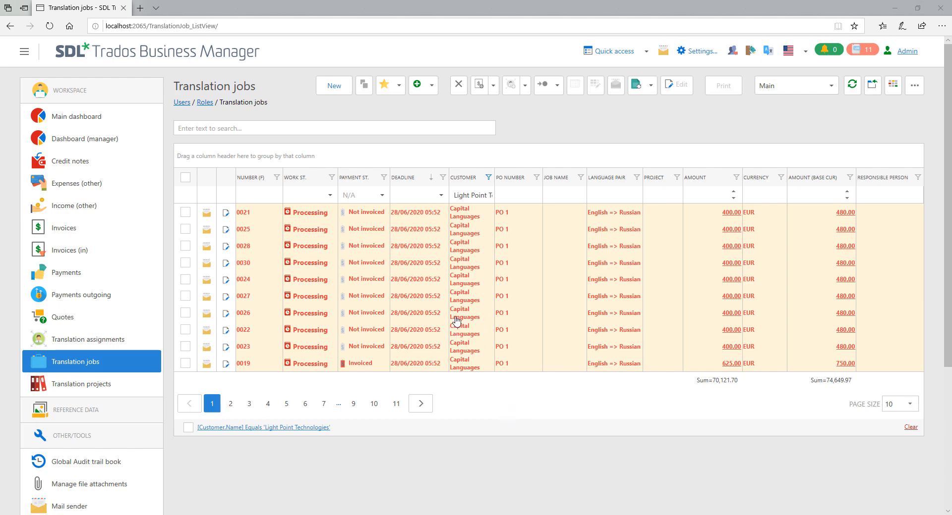
- Open the Customers list from the reference data
left_click(84, 414)
scroll(121, 348, "down", 5)
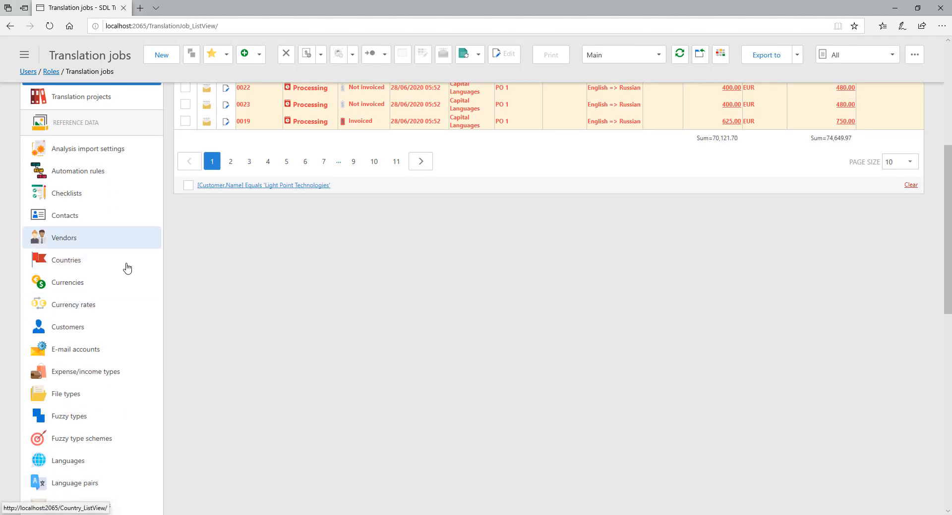
left_click(76, 330)
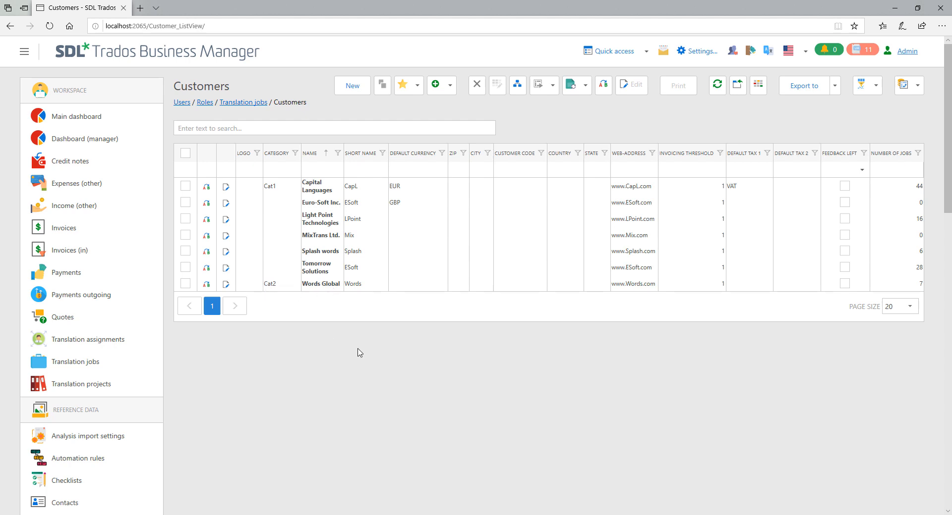
- Open the Capital Languages customer record, review the available category choices, and close the record
left_click(305, 188)
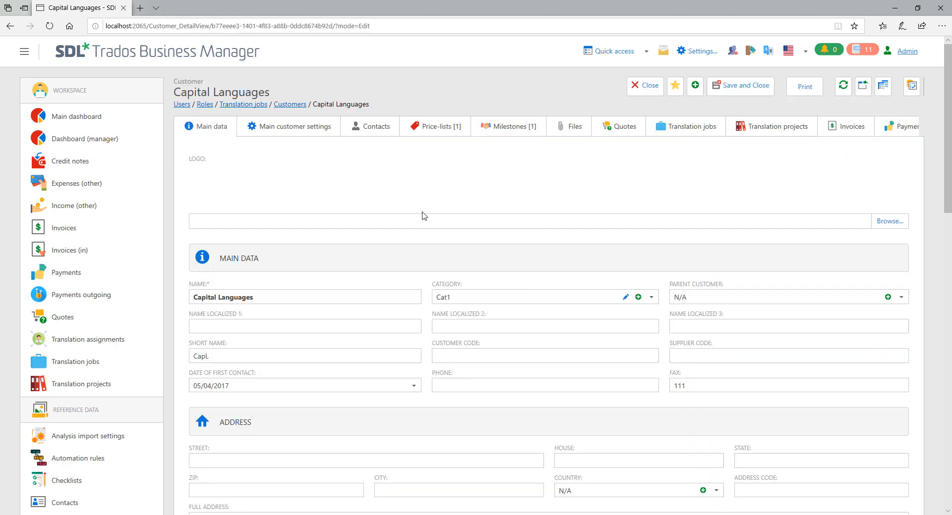
left_click(469, 298)
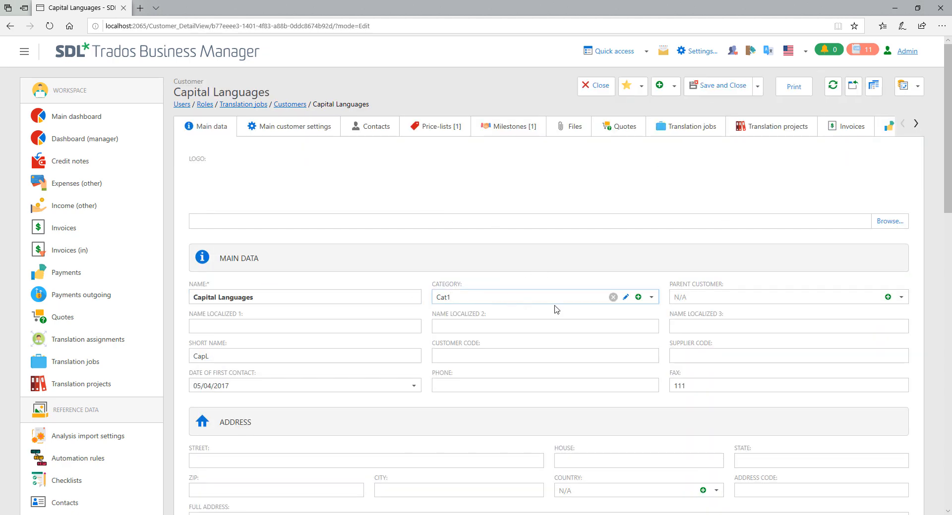
left_click(651, 299)
left_click(652, 299)
left_click(588, 90)
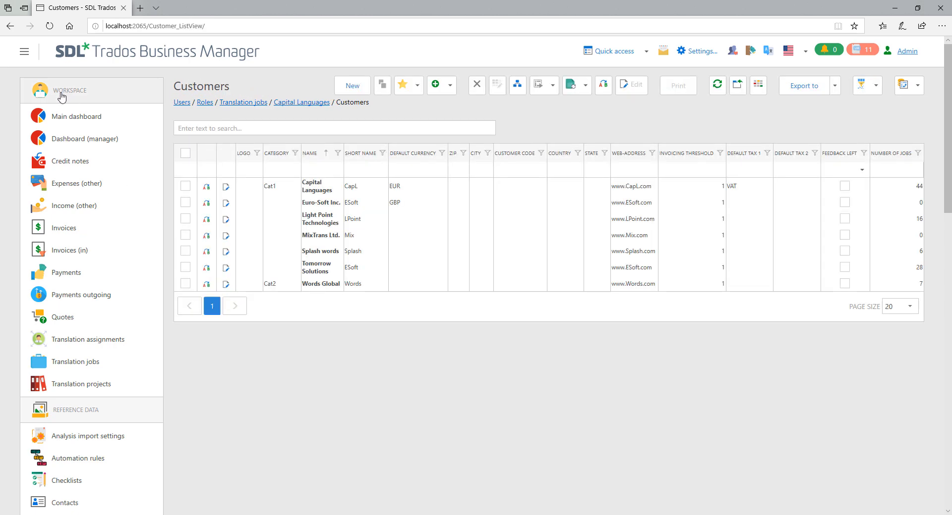
- Open the translation jobs list and view the customers available for filtering the jobs
left_click(60, 93)
left_click(608, 54)
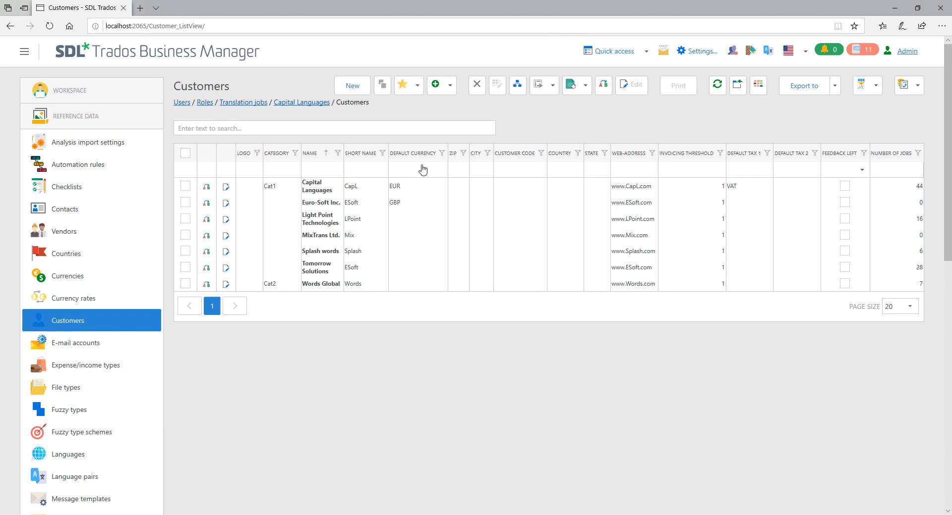
left_click(593, 54)
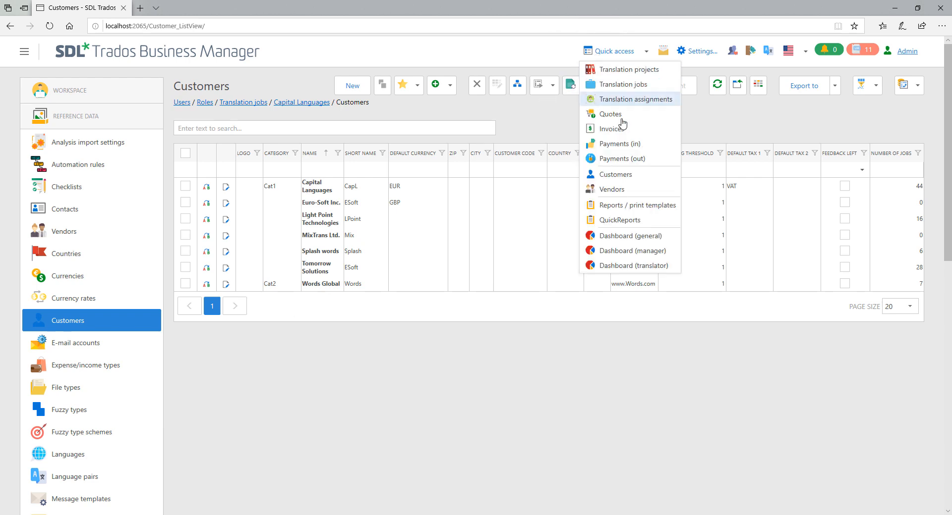
left_click(605, 87)
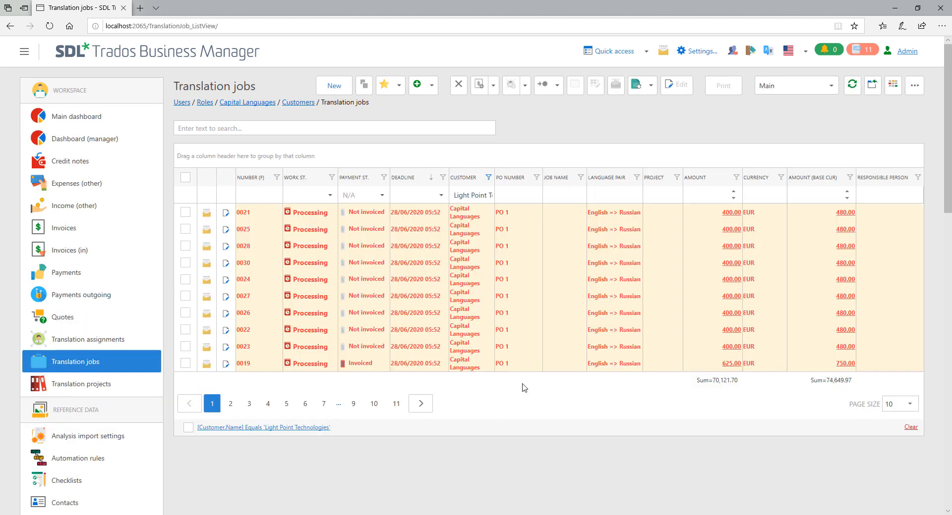
left_click(489, 178)
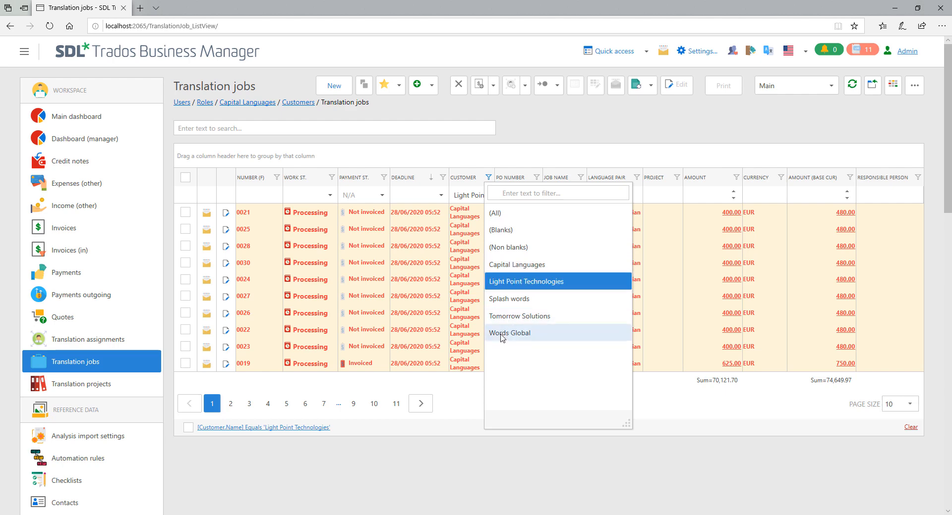
left_click(445, 491)
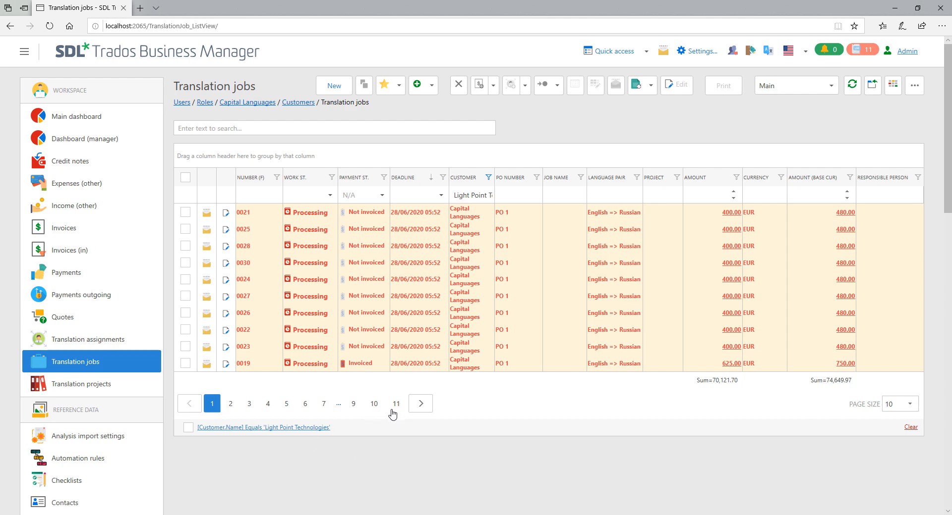
- Open the Users list and create a new user with the user name Manager1
left_click(65, 90)
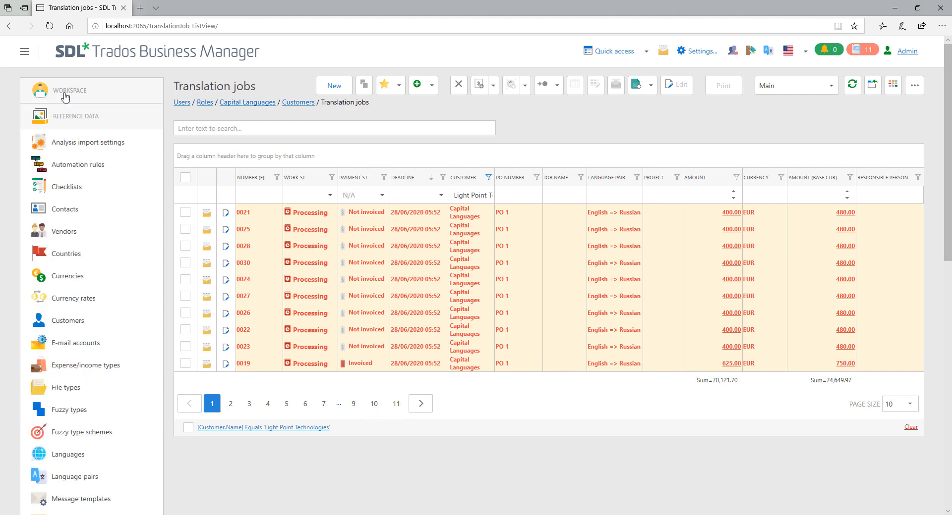
left_click(77, 116)
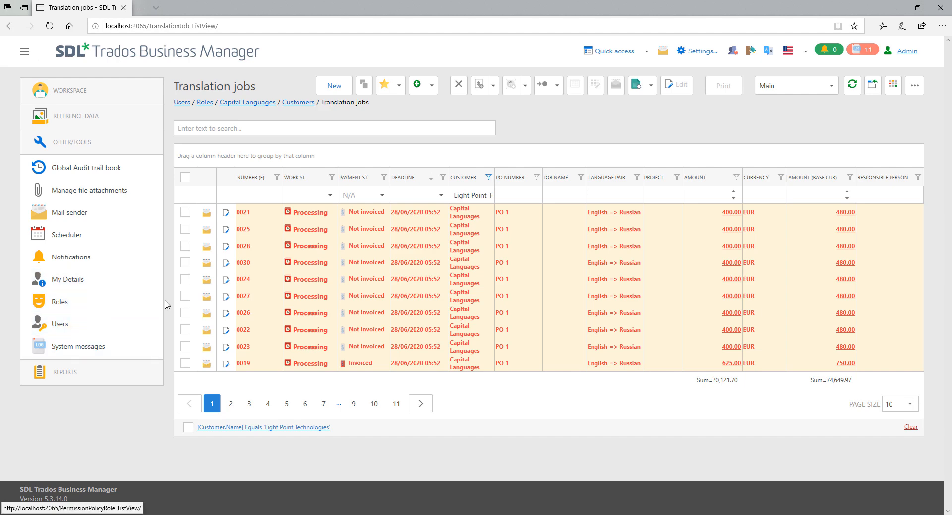
left_click(56, 333)
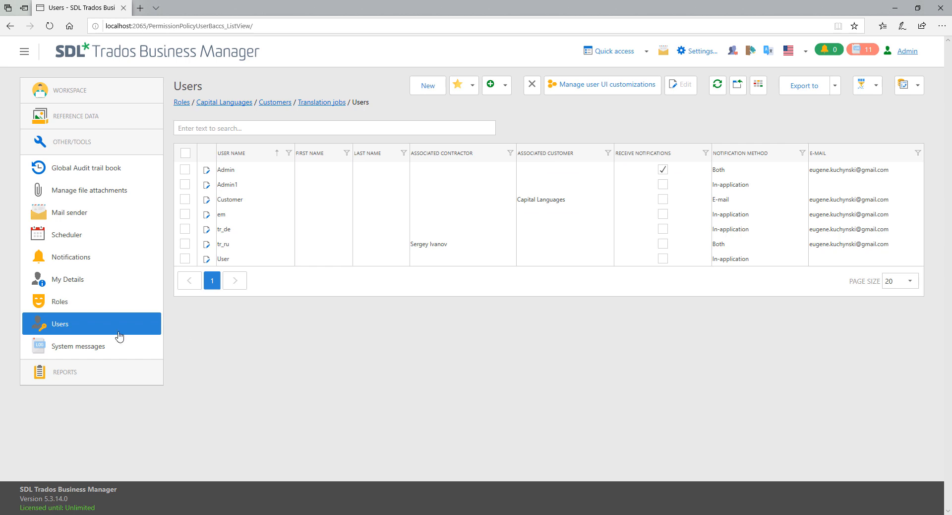
left_click(418, 87)
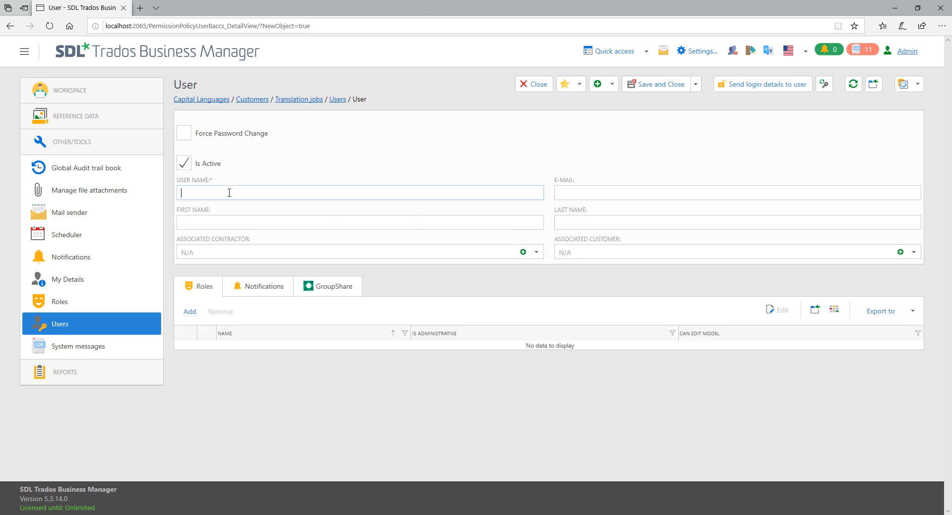
type("Manager1")
- Start adding a role to the user and create a new role named Dep1
left_click(192, 314)
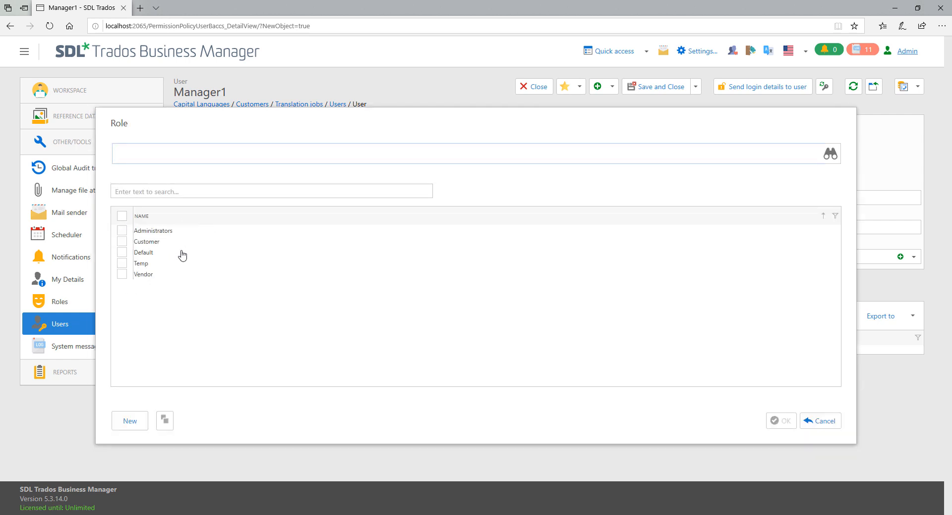
left_click(131, 422)
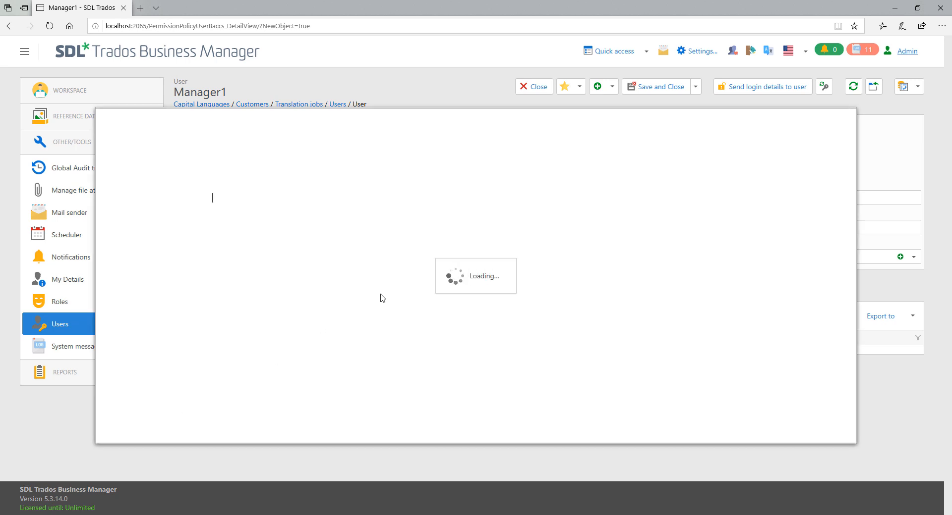
type("D")
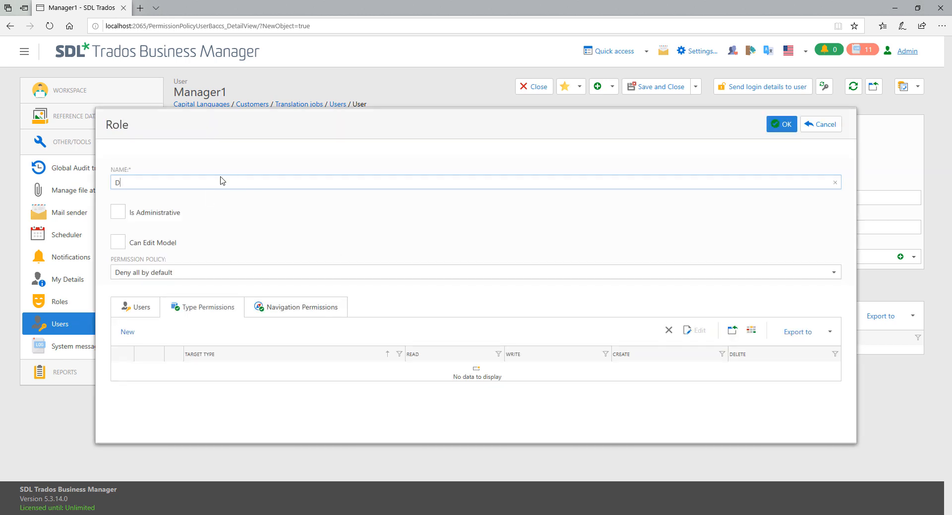
type("ep1")
- Set the Dep1 role's permission policy to Allow all by default
left_click_drag(121, 258, 847, 269)
left_click(833, 272)
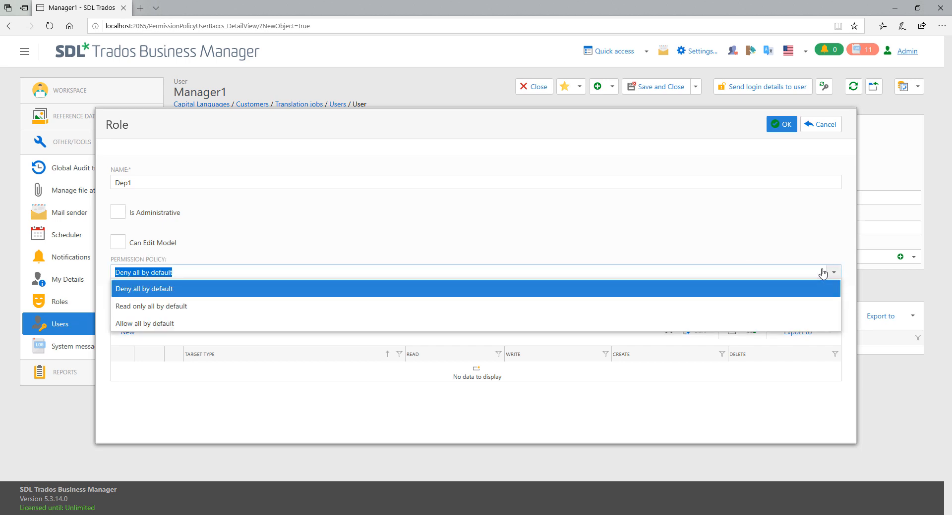
left_click(124, 322)
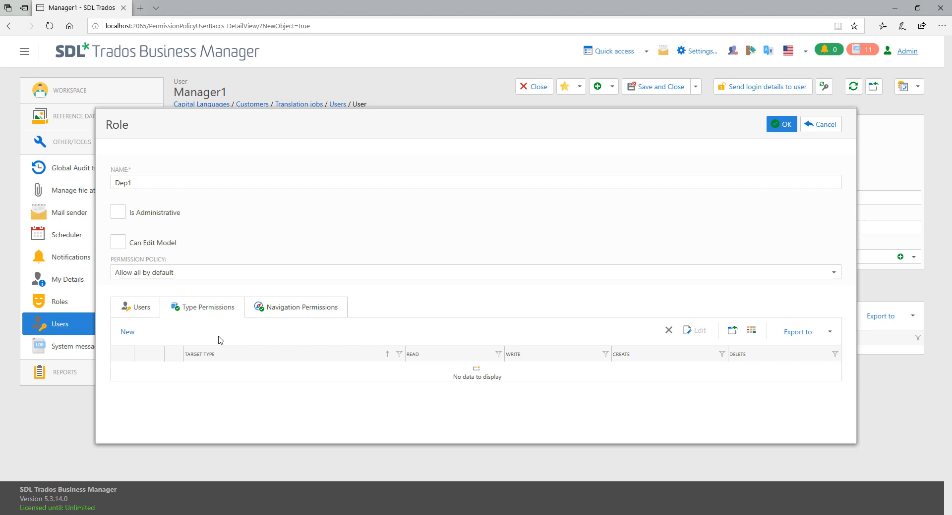
left_click(179, 274)
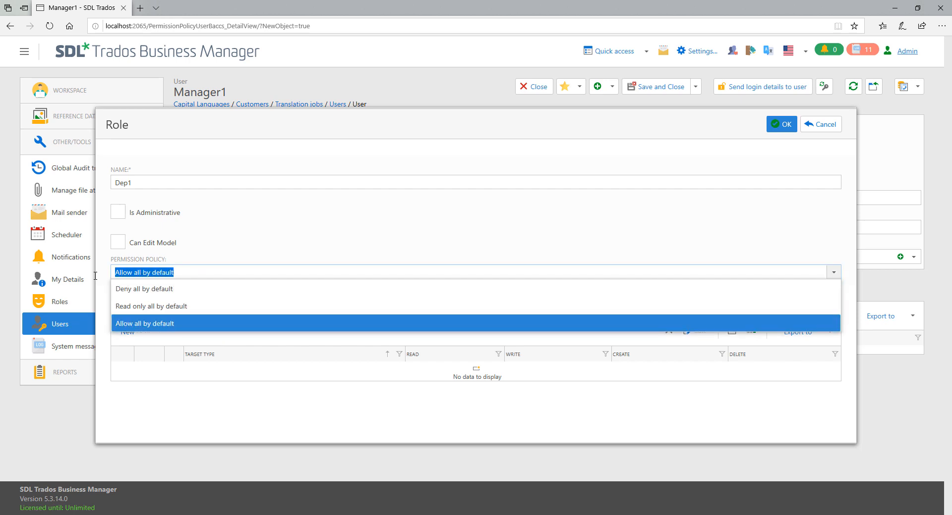
left_click(257, 254)
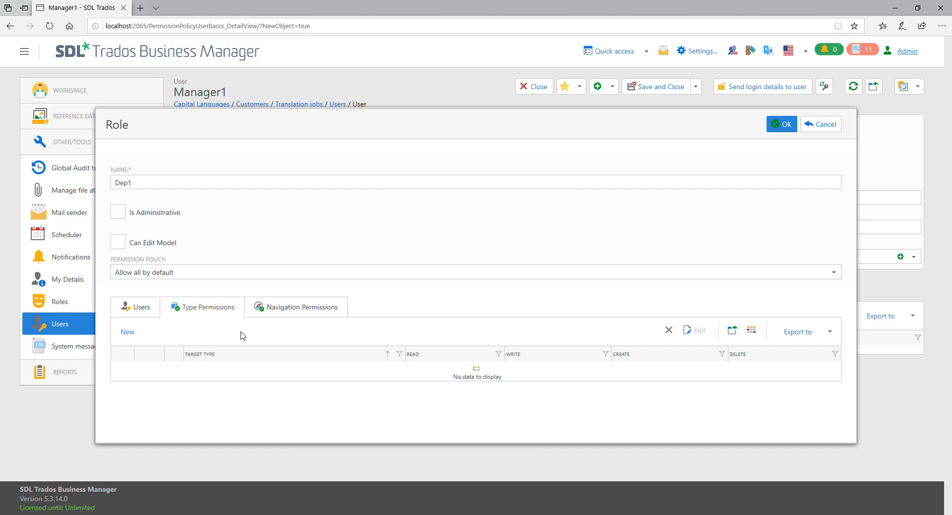
- Add a new type permission to the role with Translation job as its target type
left_click(127, 332)
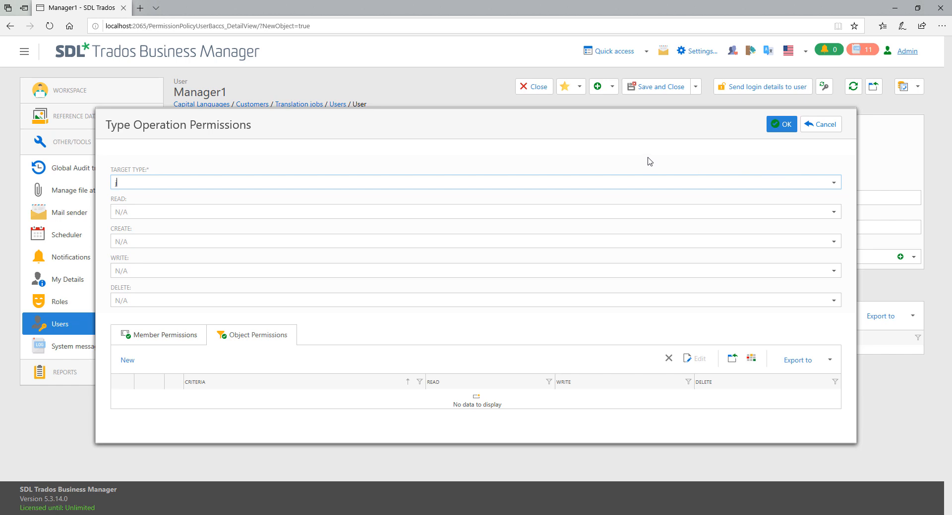
type("ob")
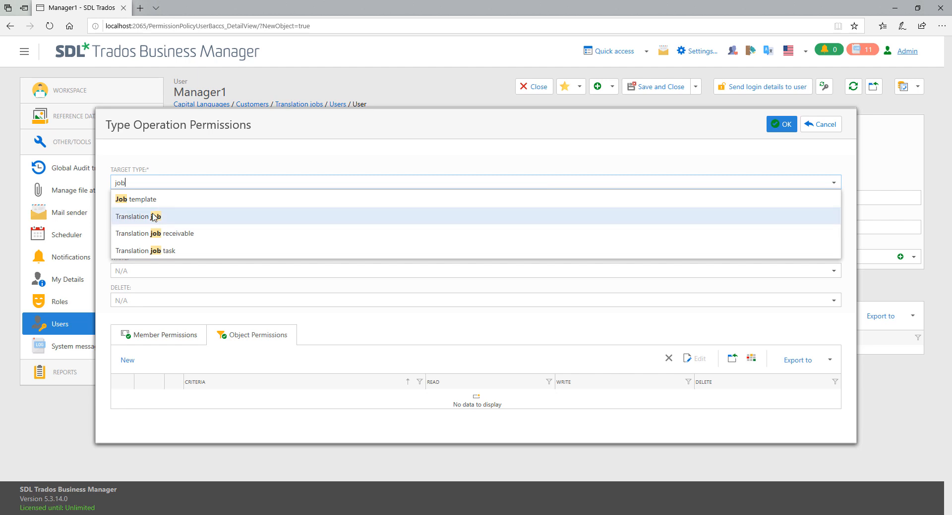
left_click(155, 217)
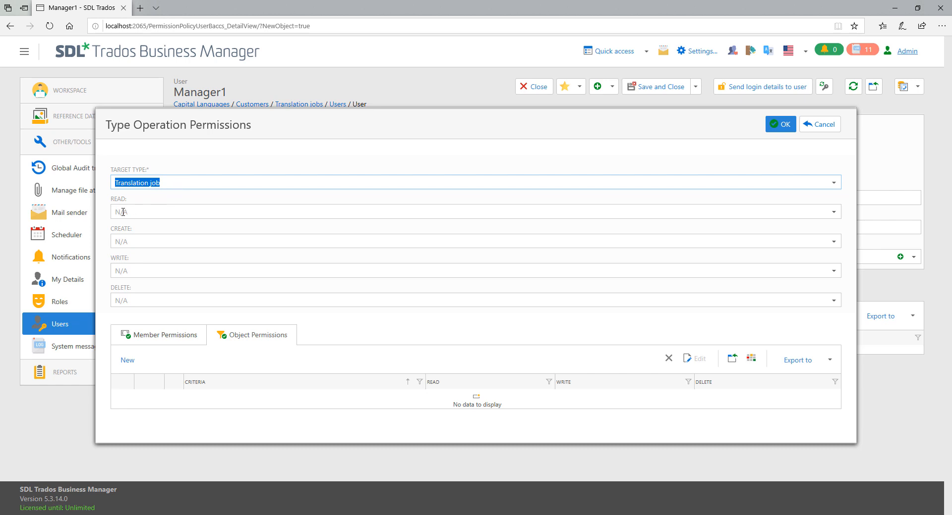
left_click(175, 204)
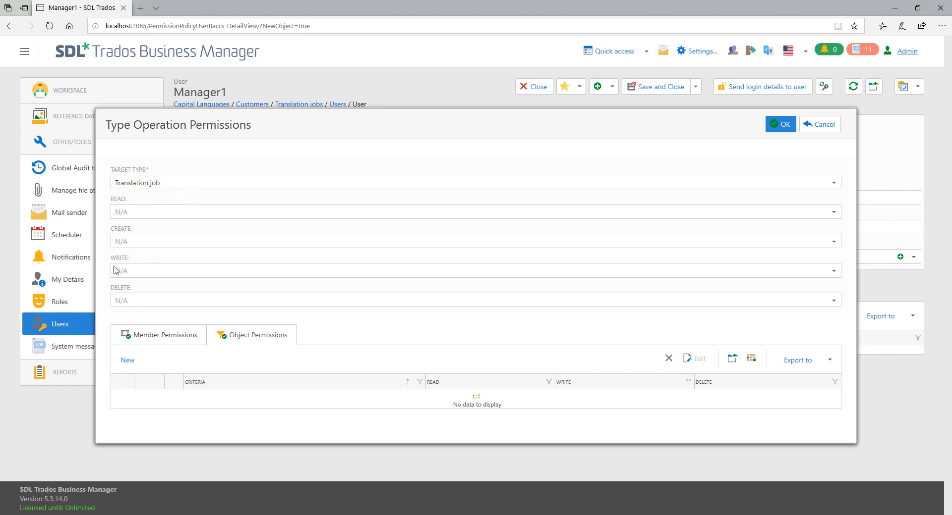
- Create a new object permission for the translation job type and add a condition to its criteria
left_click(155, 342)
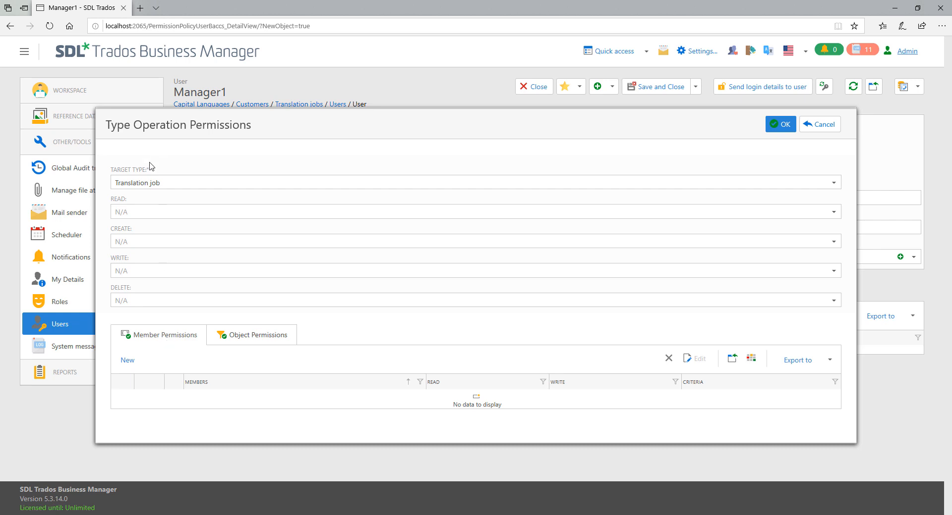
left_click(250, 341)
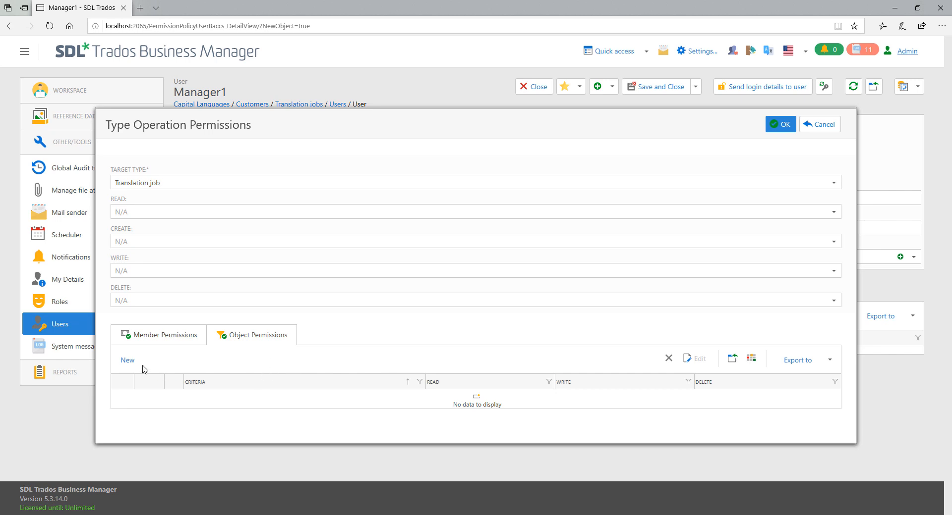
left_click(128, 360)
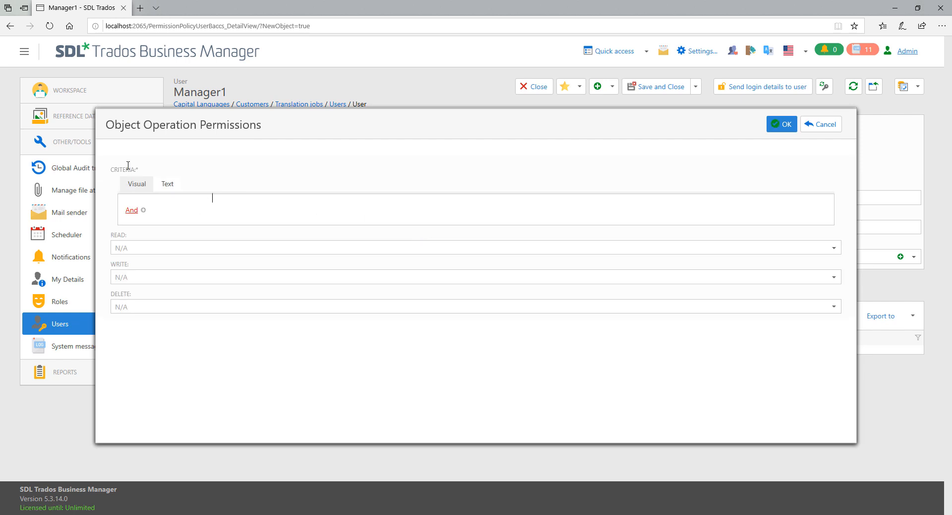
left_click(143, 211)
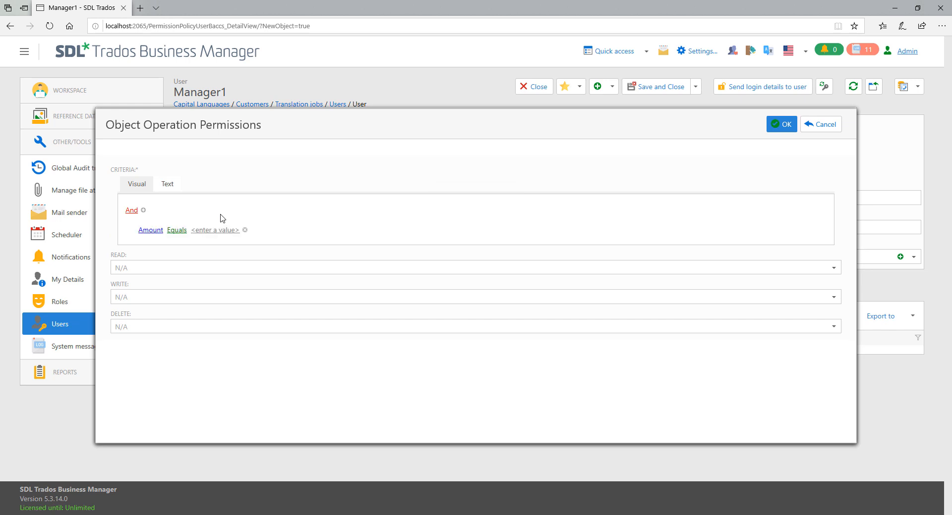
- Set the criteria condition's property to the Name of the translation job customer's Category
left_click(148, 236)
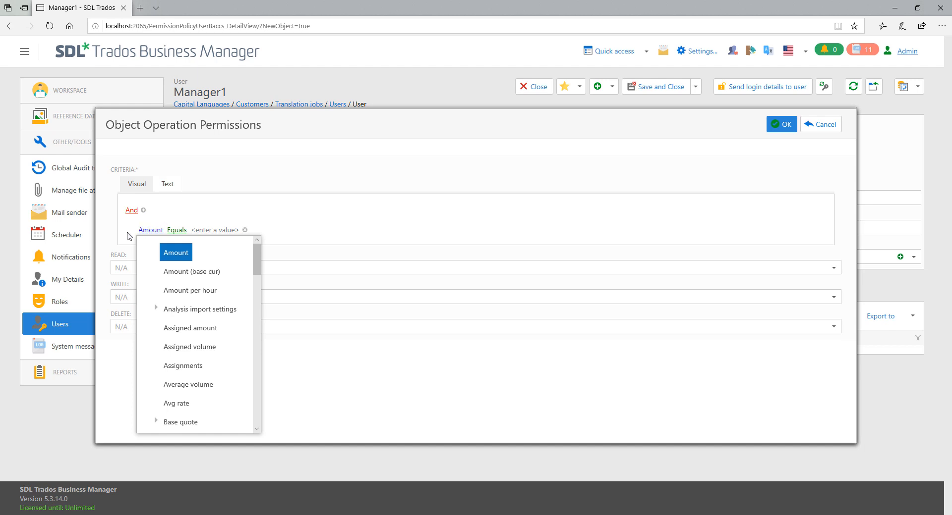
mouse_move(257, 264)
left_mouse_down()
mouse_move(249, 423)
mouse_move(254, 246)
mouse_move(260, 278)
left_mouse_up()
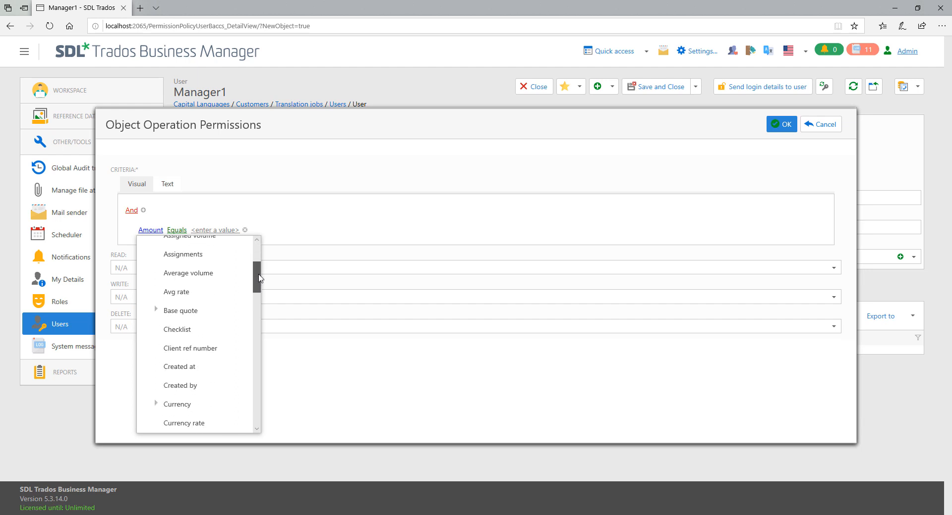
left_click_drag(260, 278, 259, 290)
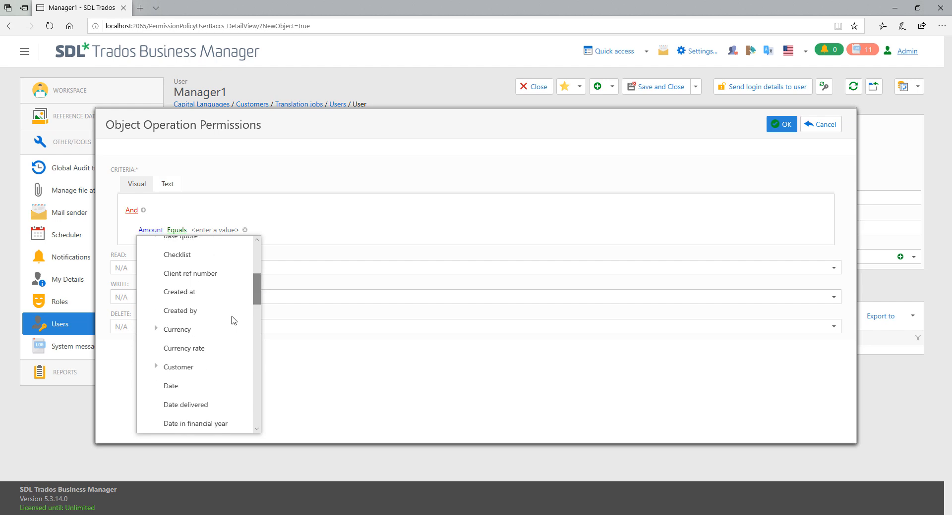
left_click(156, 368)
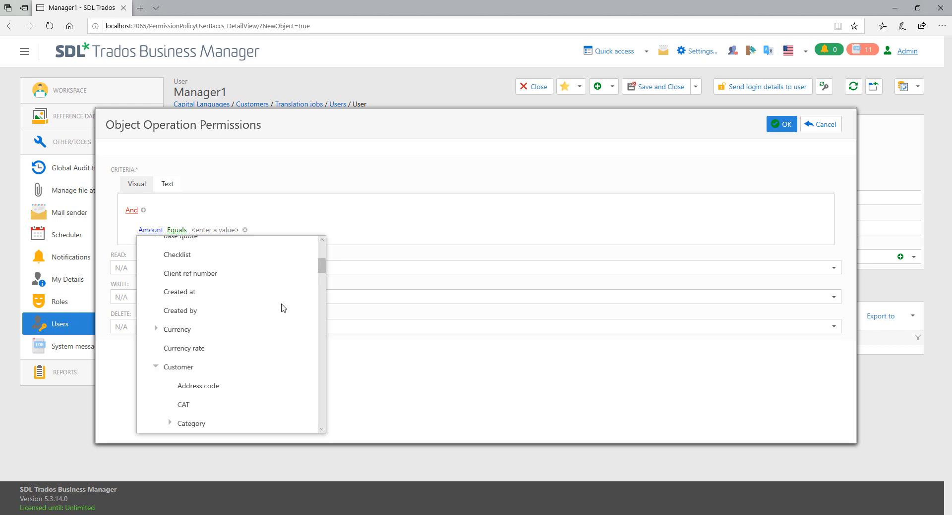
mouse_move(322, 267)
left_mouse_down()
mouse_move(327, 288)
mouse_move(334, 272)
mouse_move(335, 281)
left_mouse_up()
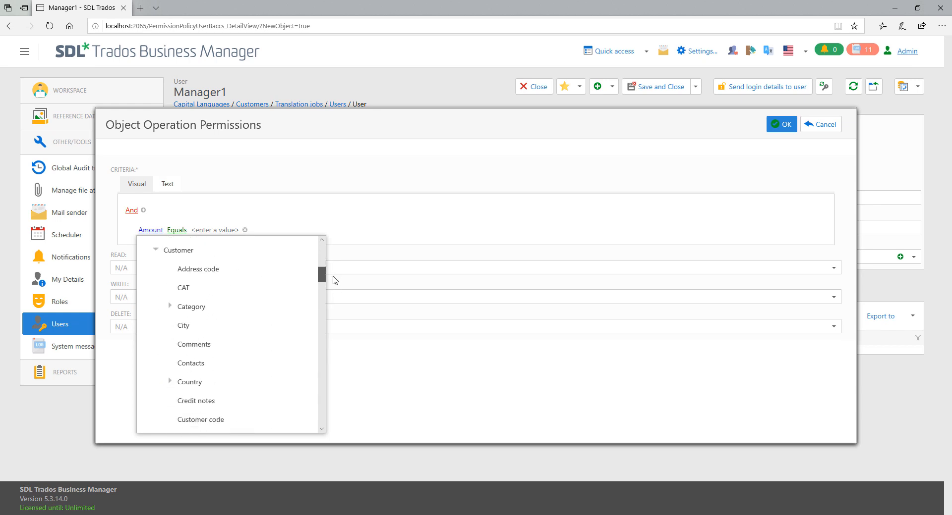
left_click(171, 307)
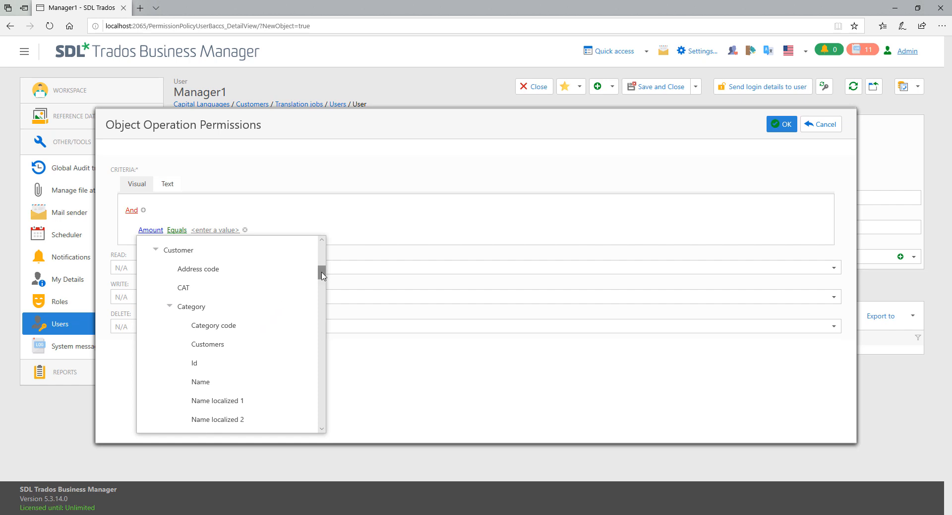
mouse_move(321, 275)
left_mouse_down()
mouse_move(323, 251)
mouse_move(314, 269)
left_mouse_up()
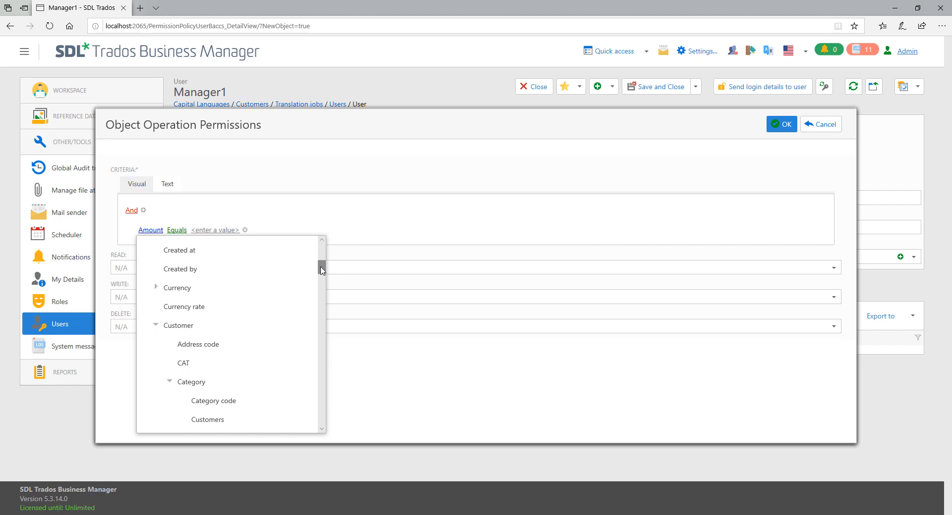
left_click_drag(321, 270, 321, 272)
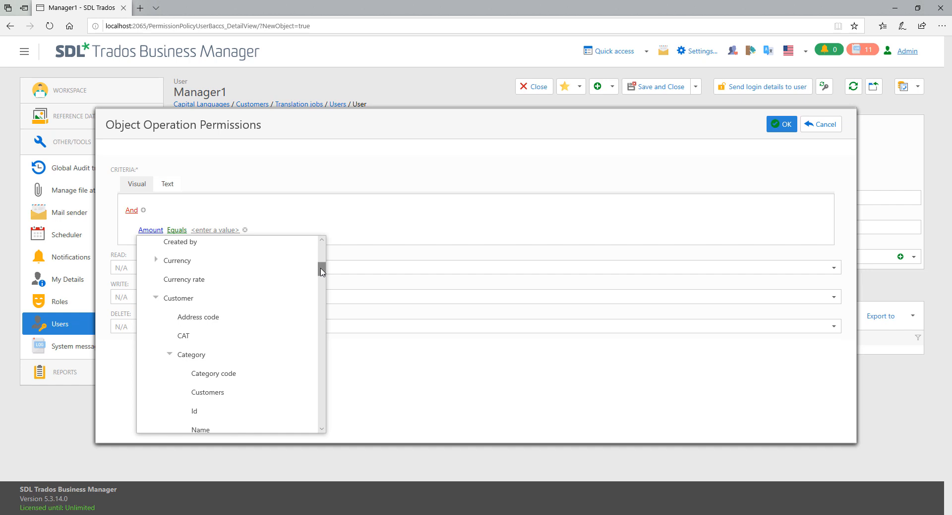
scroll(294, 298, "down", 2)
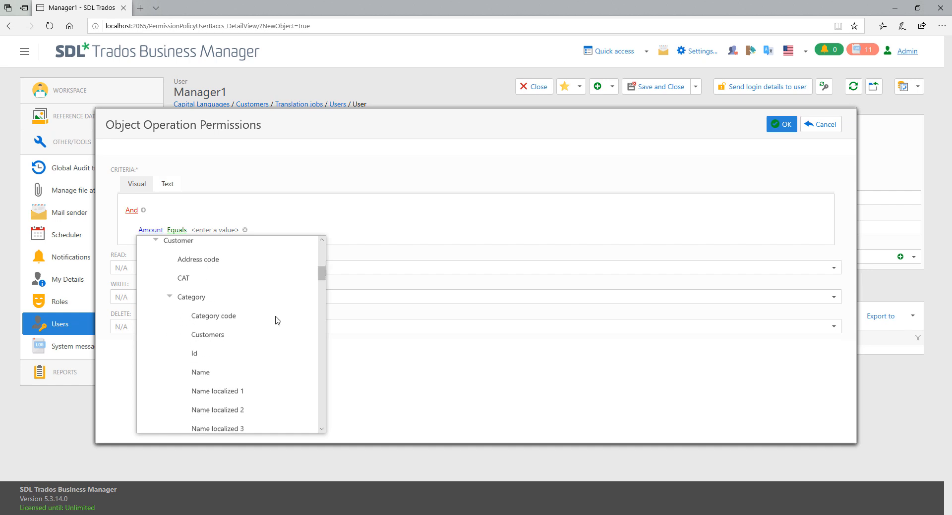
scroll(276, 319, "up", 1)
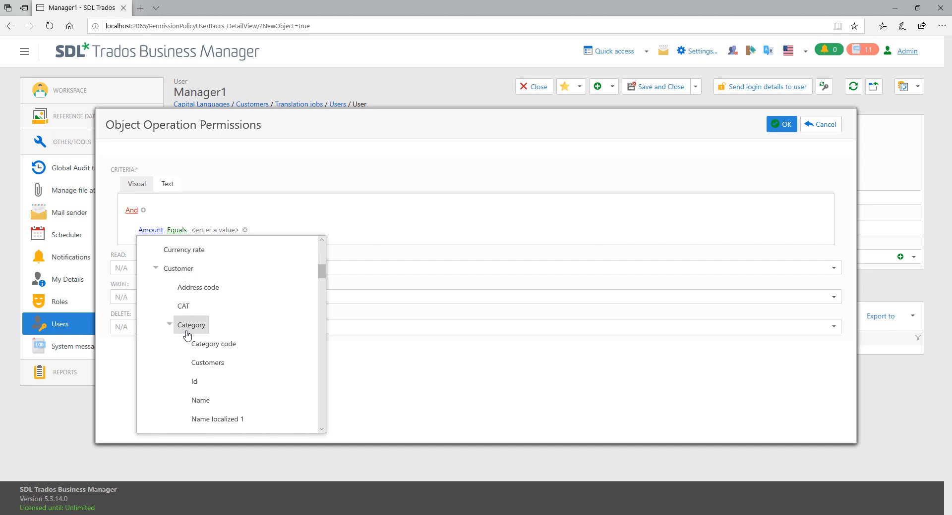
scroll(228, 349, "down", 1)
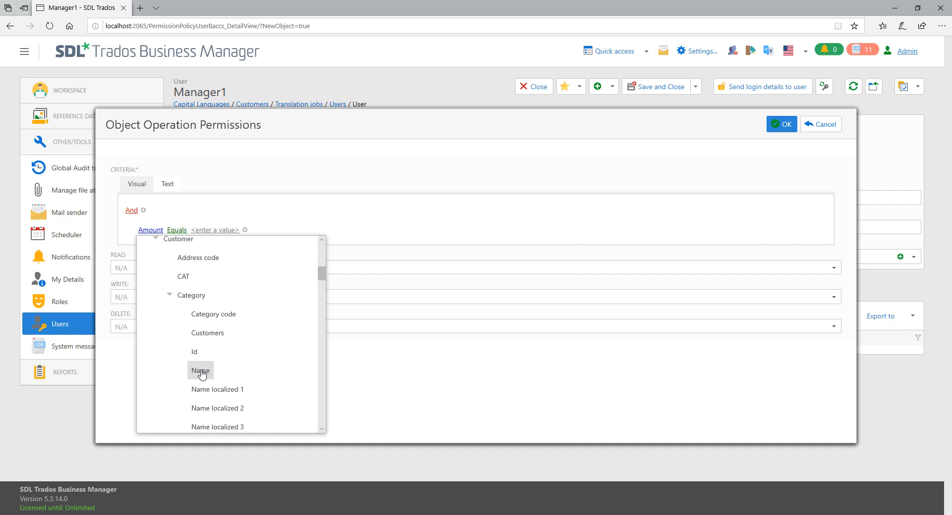
left_click(200, 371)
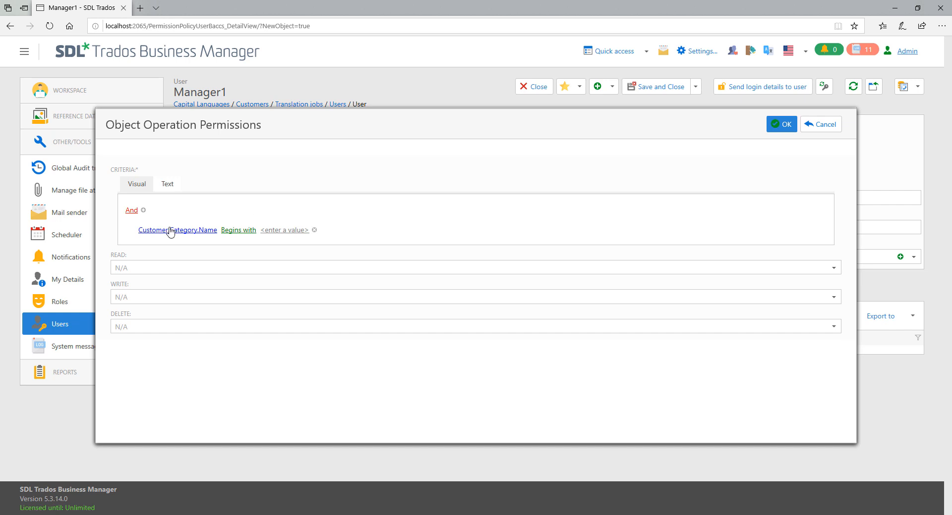
- Set the condition's operator to Does not equal and its value to Cat1
left_click(237, 232)
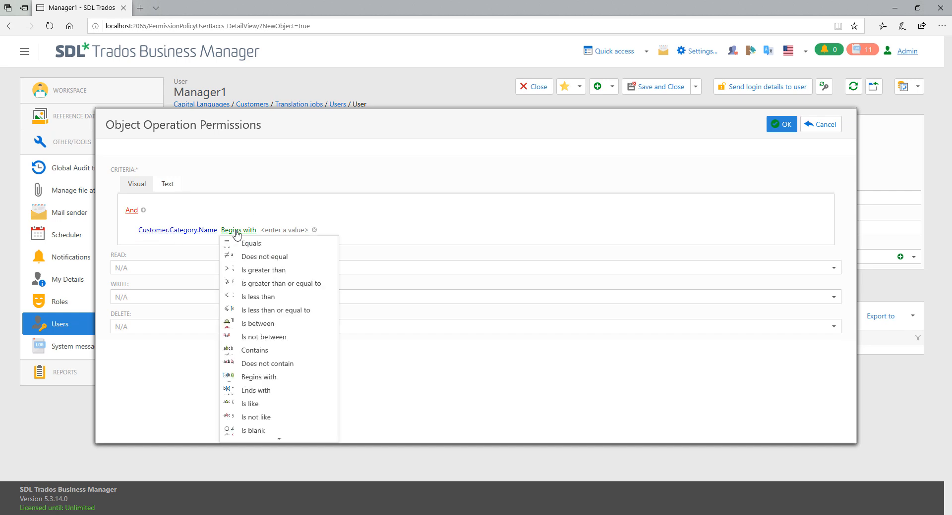
left_click(258, 257)
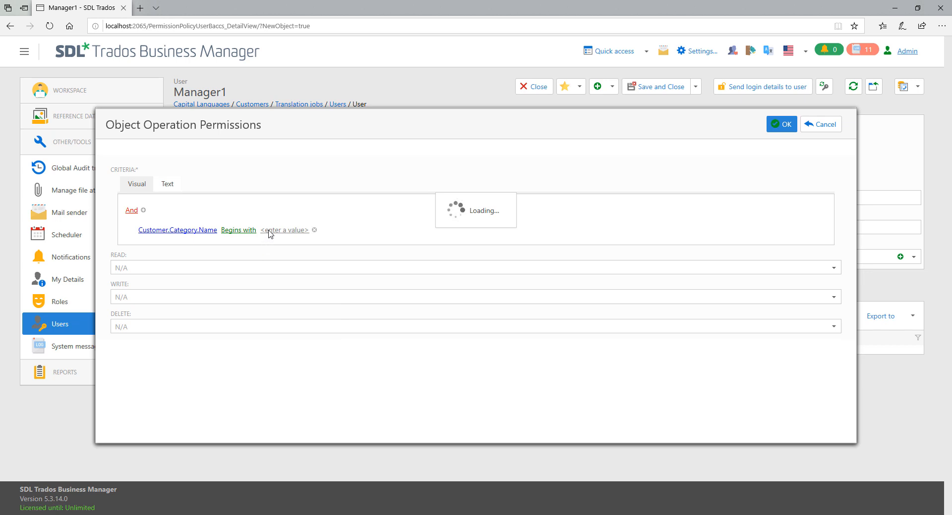
left_click(275, 232)
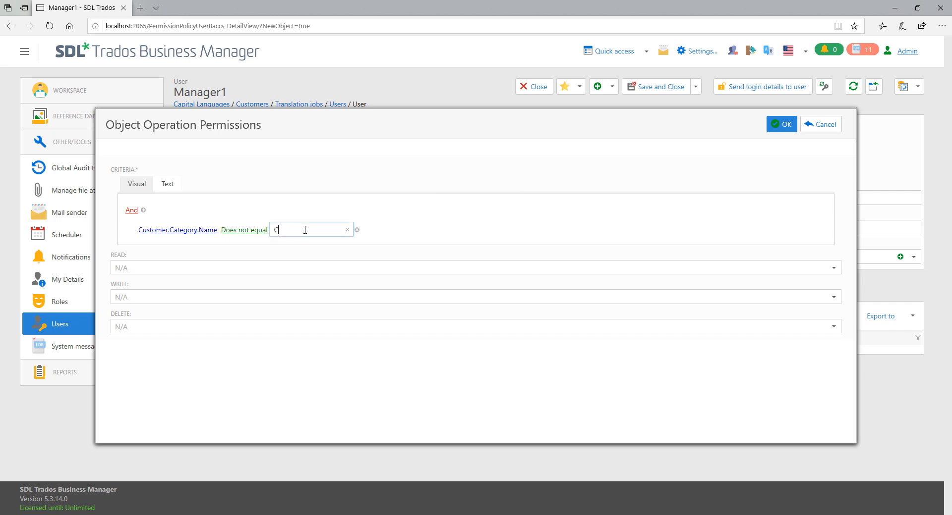
left_click(436, 226)
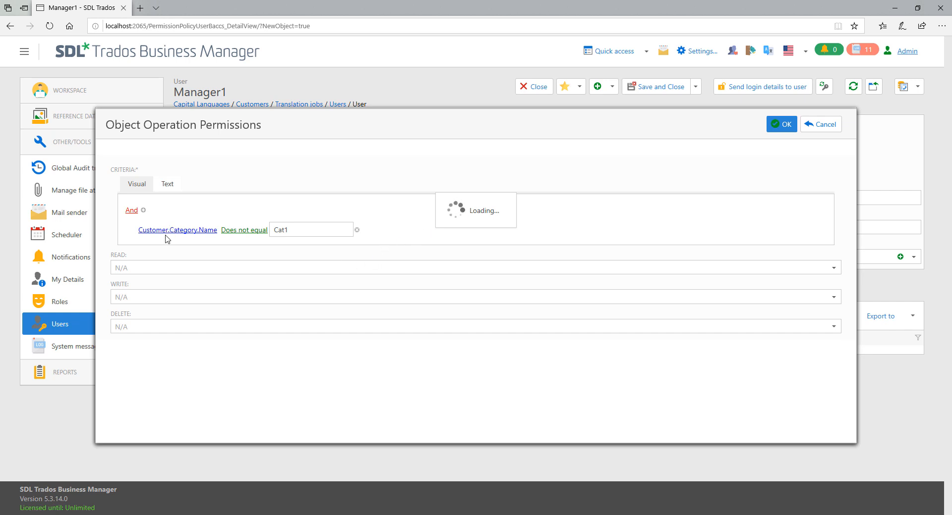
- Set the object permission's Read access to Deny
left_click(833, 270)
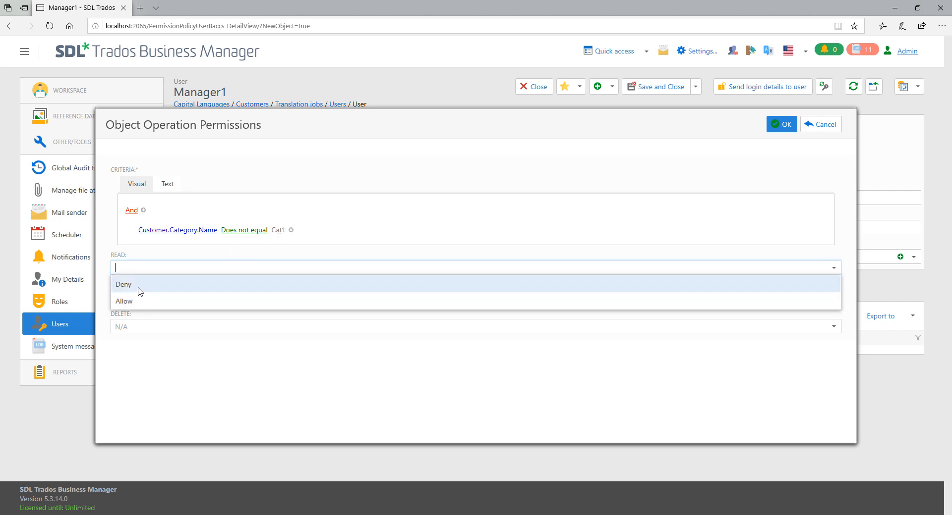
left_click(139, 290)
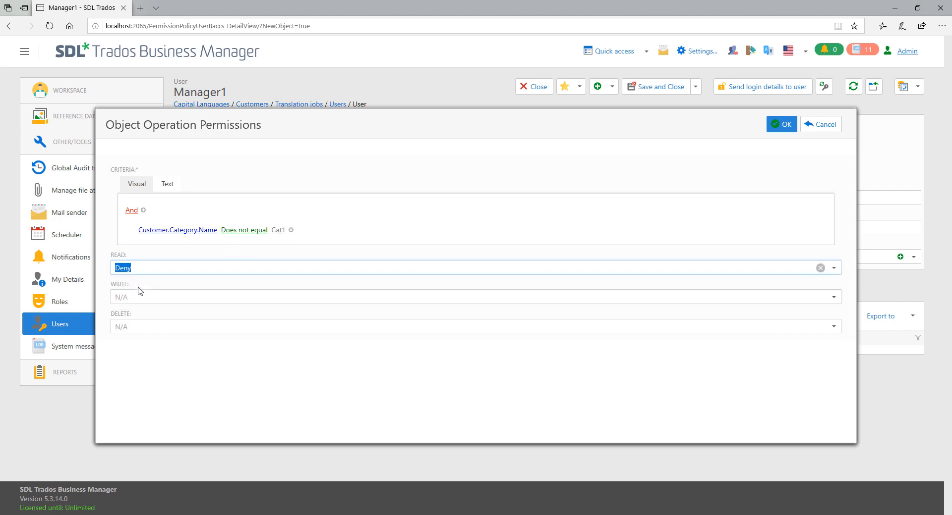
left_click(111, 256)
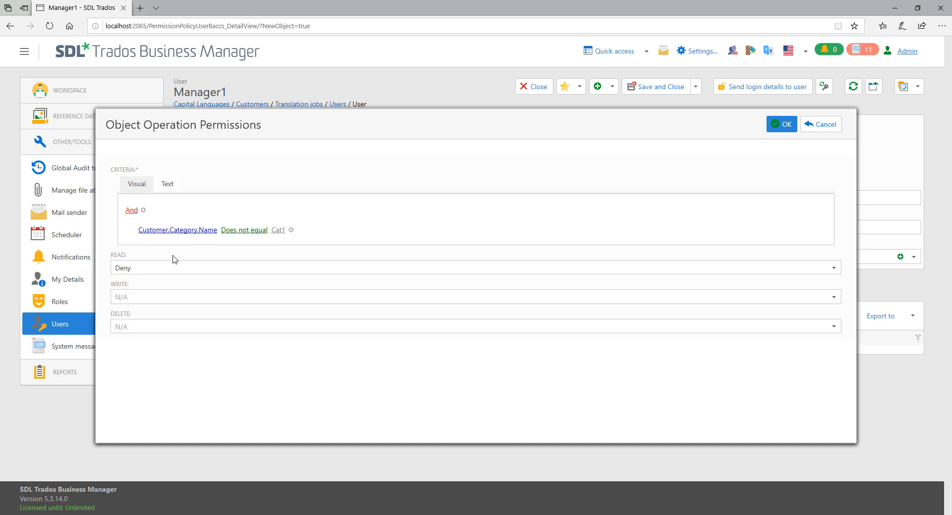
- Confirm the permissions and the Dep1 role, and save and close the Manager1 user
left_click(785, 128)
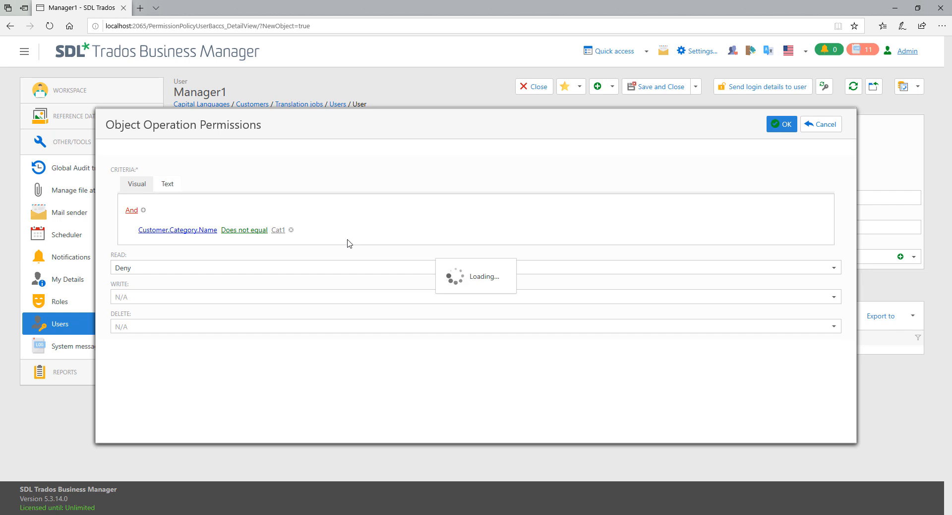
left_click(767, 126)
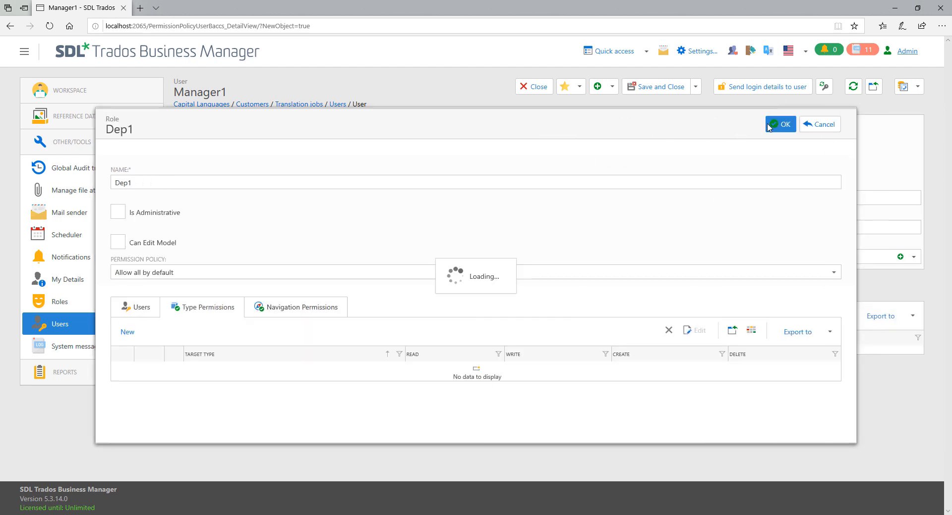
left_click(775, 128)
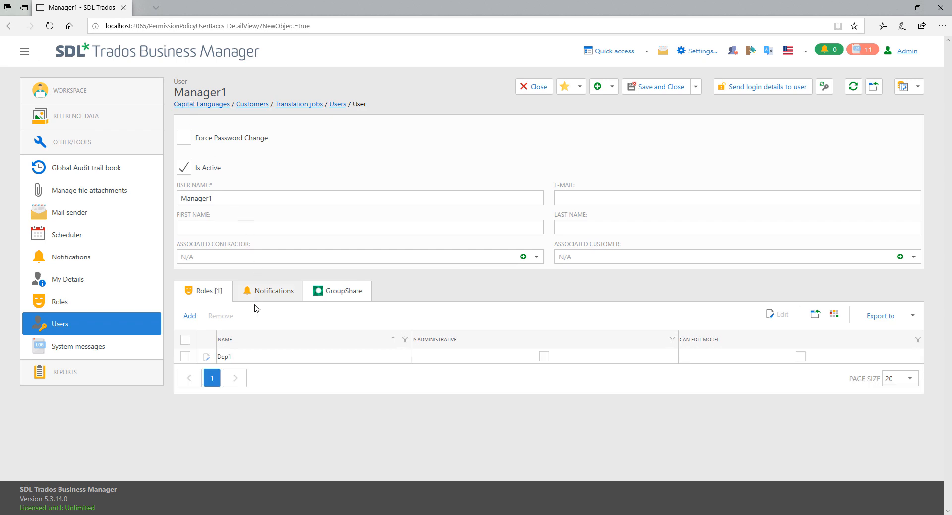
left_click(647, 91)
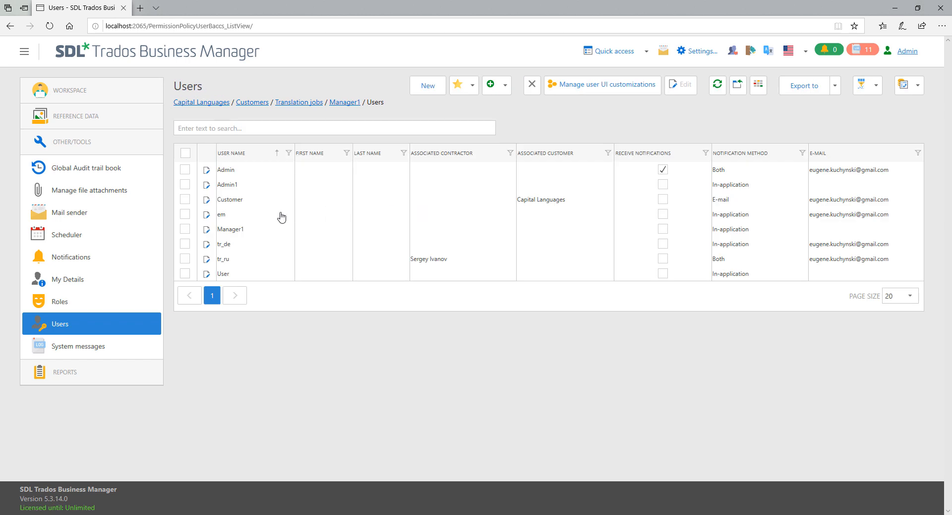
left_click(184, 229)
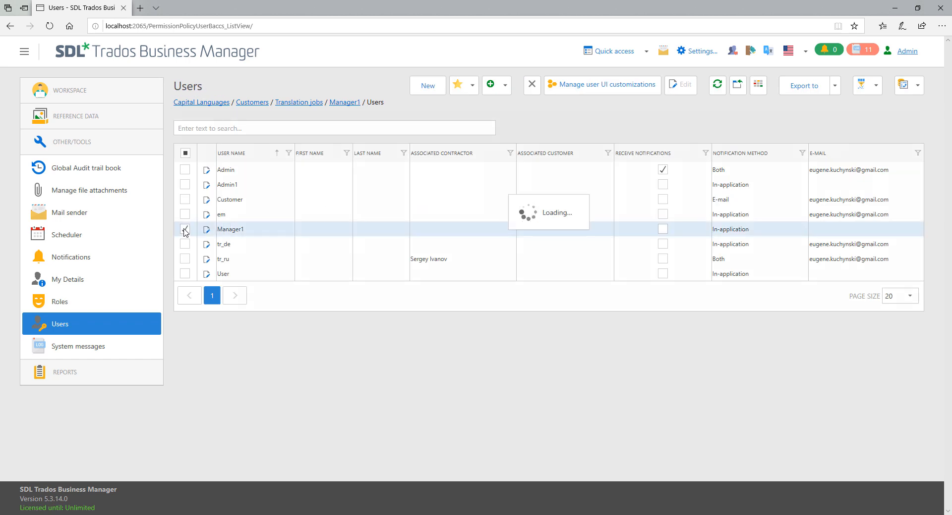
left_click(185, 230)
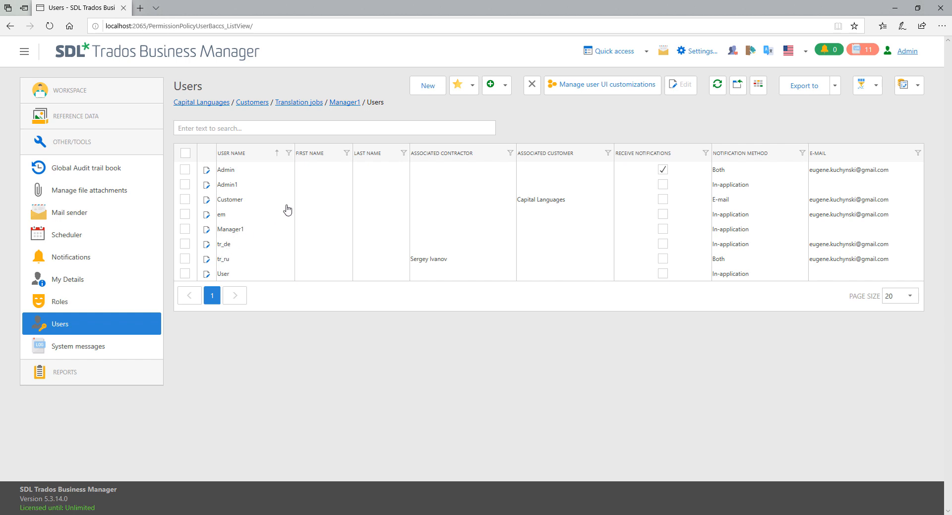
- Create a new user named Manager2 and start adding a role to it
left_click(429, 88)
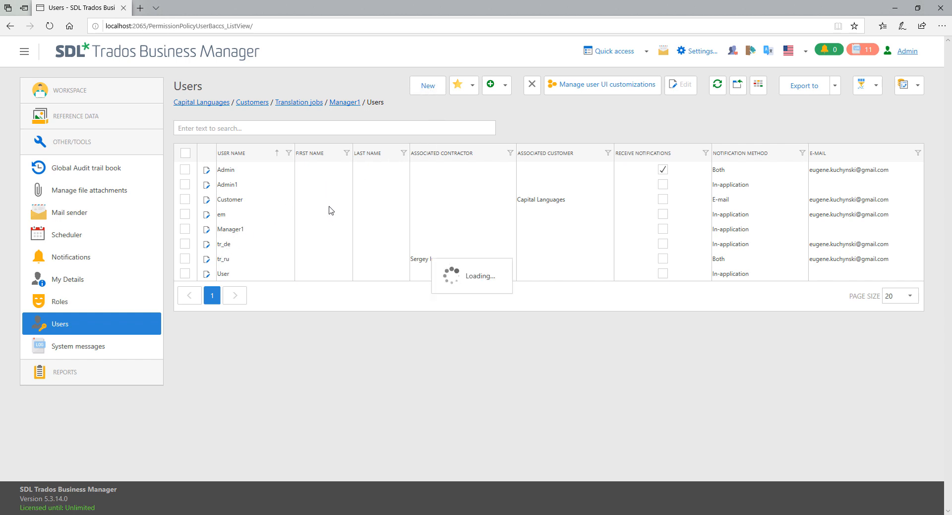
type("Manager2")
left_click(189, 313)
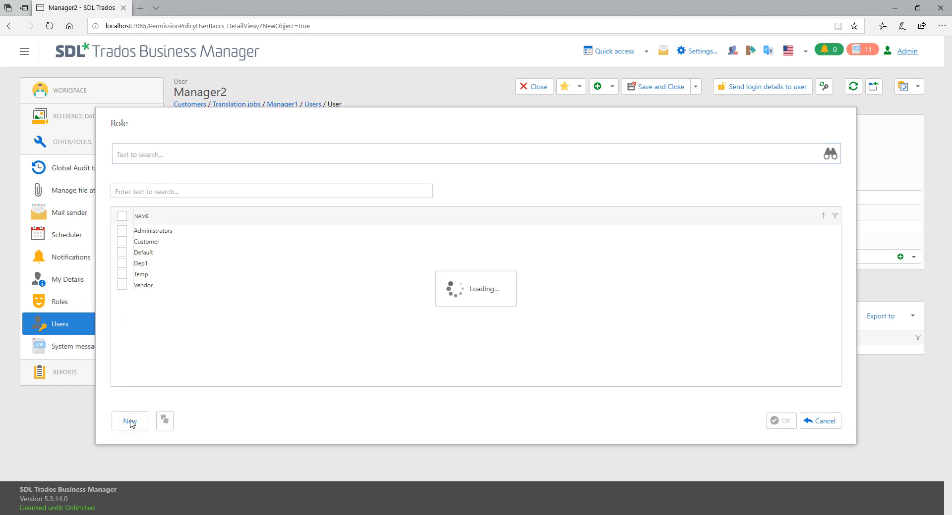
- Create a new role named Dep2 with its permission policy set to Allow all by default
type("Dep2")
left_click(169, 271)
left_click(197, 325)
- Add a new type permission to the Dep2 role with Translation job as its target type
left_click(275, 314)
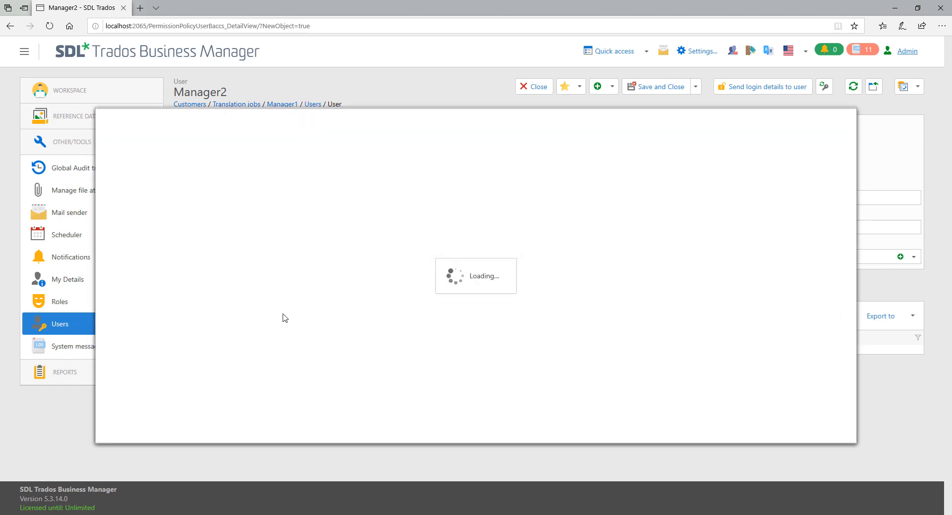
type("tra")
left_click(144, 236)
- Create a new object permission with a criteria condition on the Name of the customer's Category
left_click(127, 361)
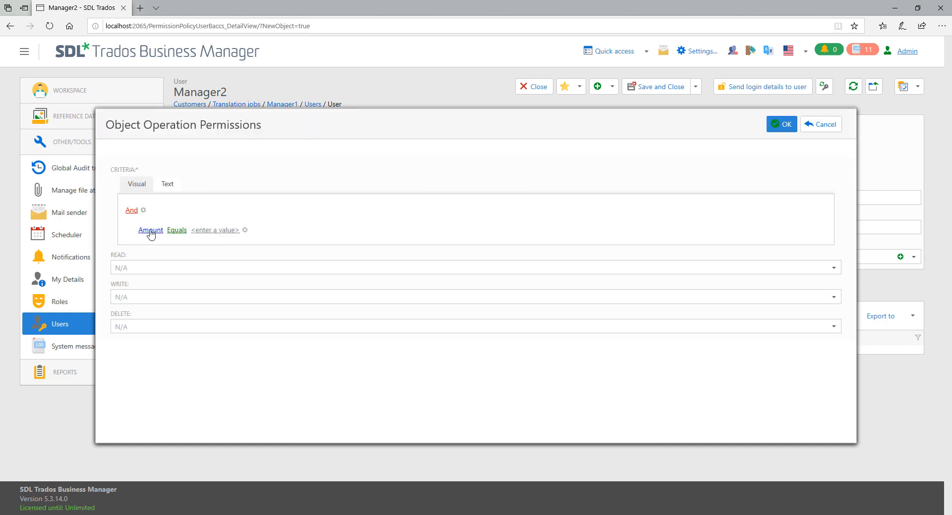
left_click(150, 231)
scroll(158, 308, "down", 5)
left_click(157, 308)
scroll(164, 316, "down", 1)
left_click(170, 313)
left_click(197, 332)
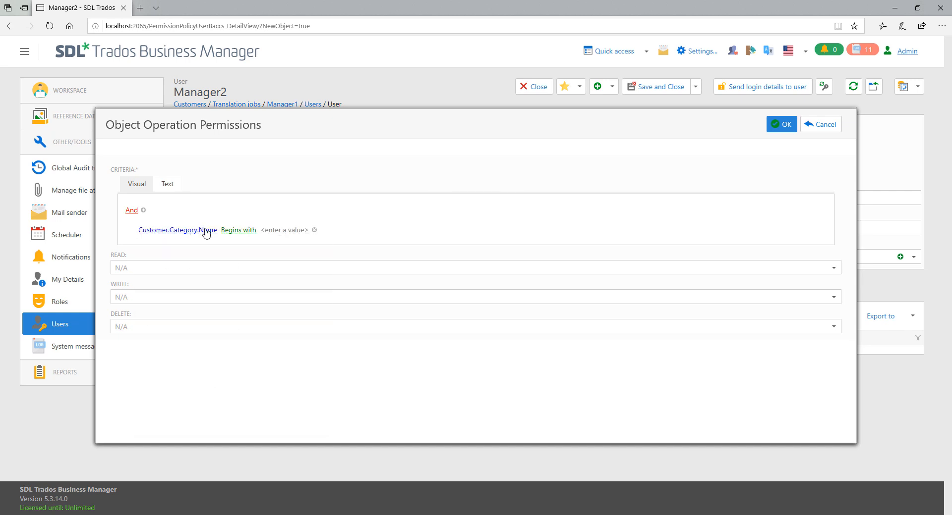
- Set the condition's operator to Equals and its value to Cat2
left_click(240, 230)
left_click(242, 242)
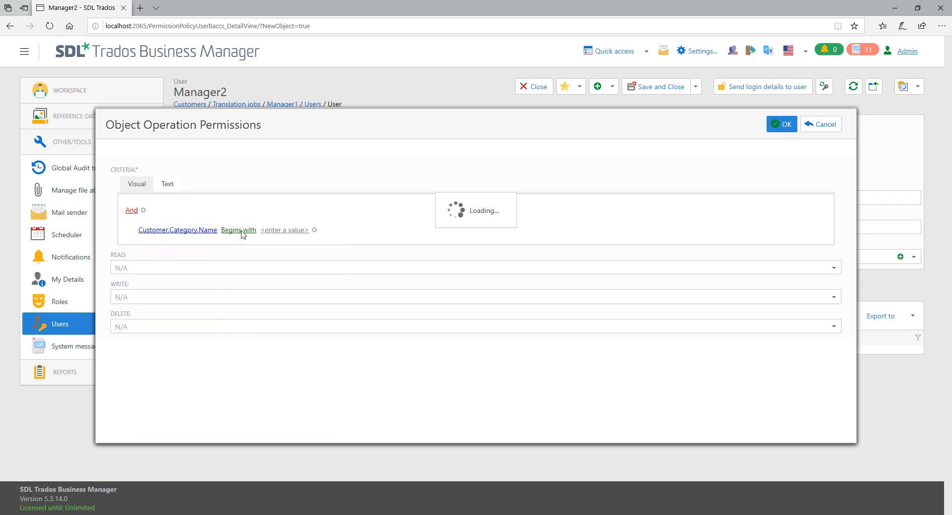
left_click(282, 233)
type("Cat2")
key("Return")
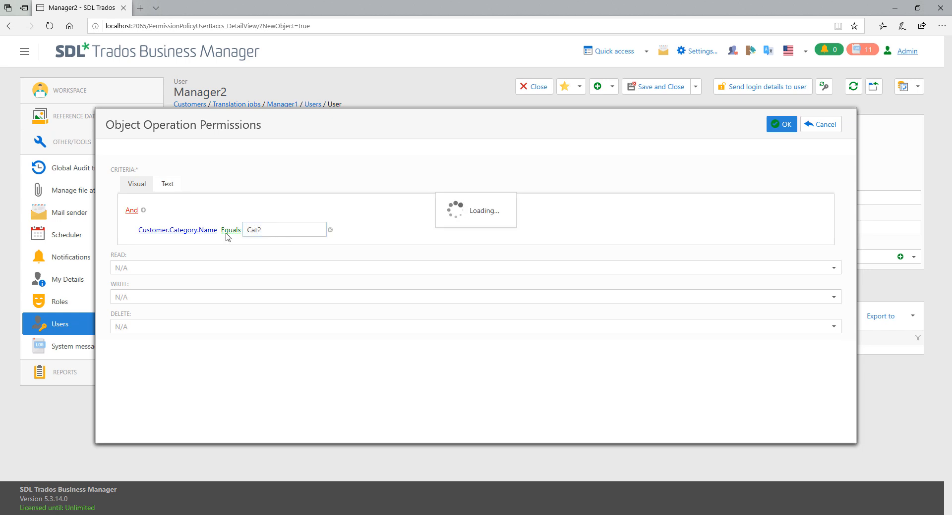
- Change the condition's operator to Does not equal with Read set to Deny, and confirm the permissions and the Dep2 role
left_click(135, 267)
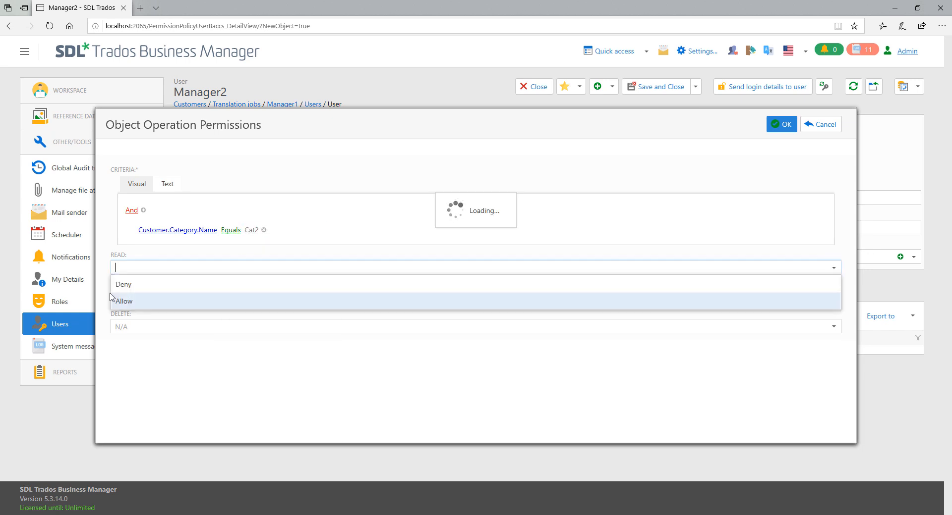
left_click(130, 283)
left_click(777, 128)
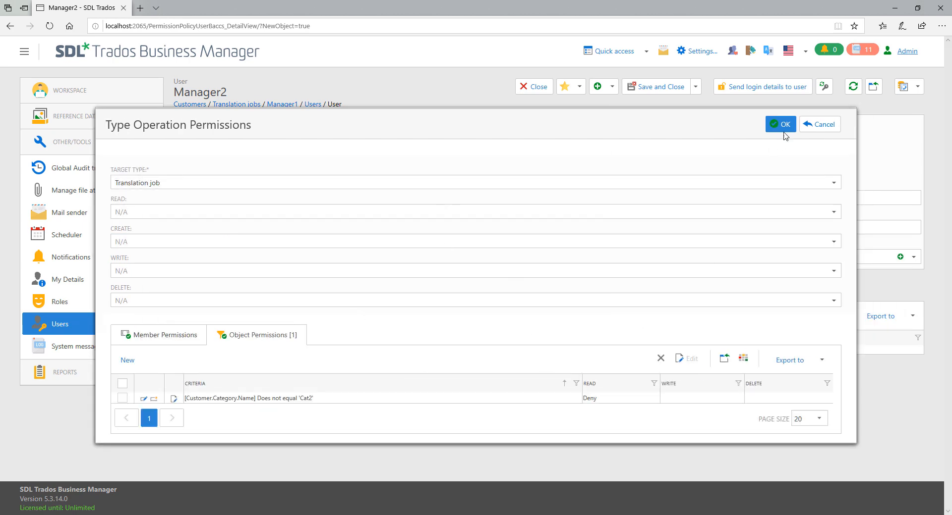
left_click(782, 130)
left_click(775, 124)
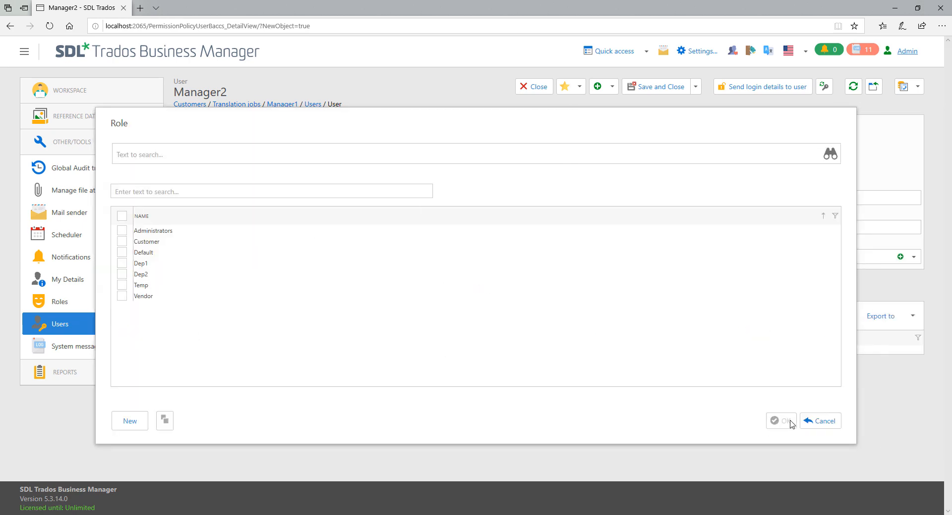
- Confirm the role selection for the Manager2 user, and save and close the user
left_click(789, 364)
left_click(649, 88)
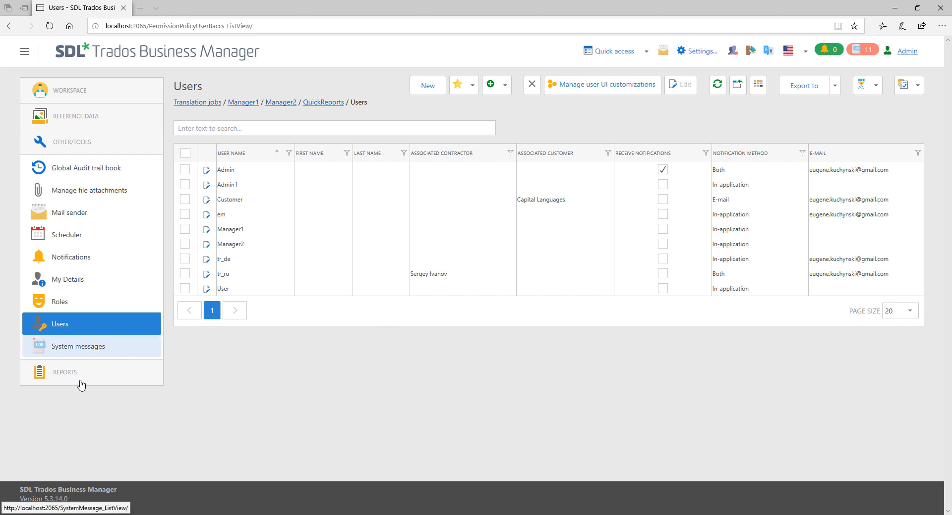
- Start a new dashboard in QuickReports and name it !Temp report
left_click(63, 371)
left_click(74, 399)
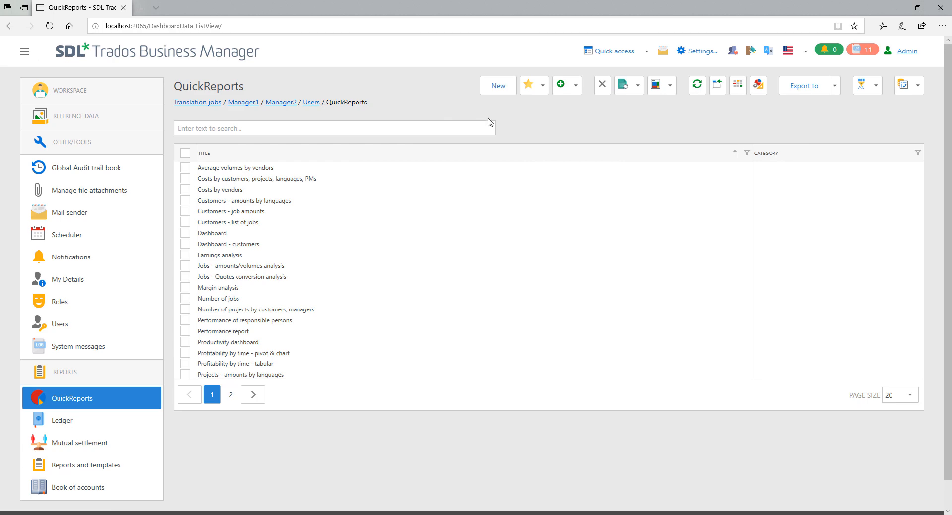
left_click(496, 89)
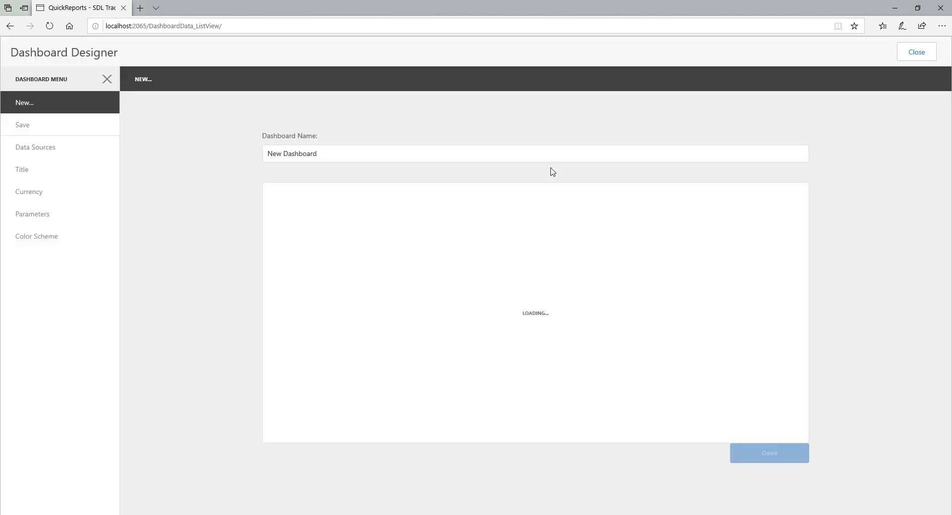
left_click(337, 153)
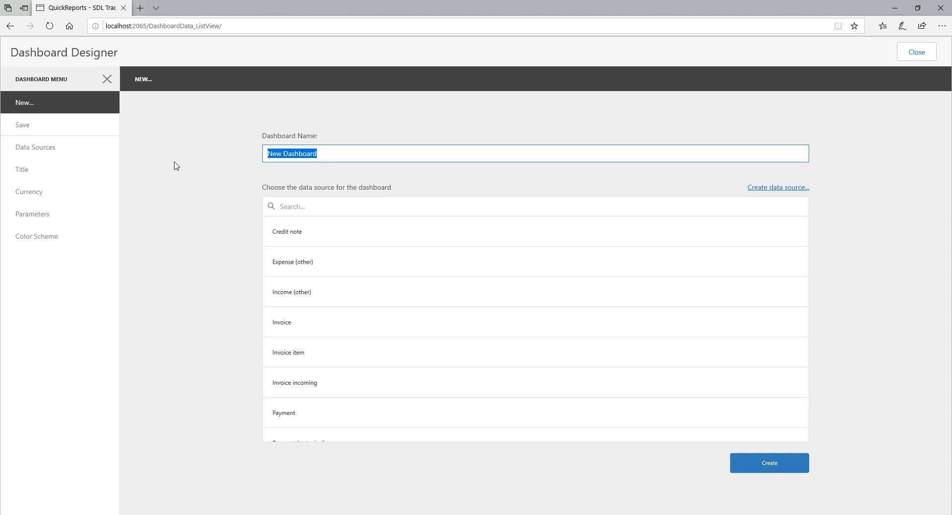
type("I")
type("Temp report")
- Choose Translation job as the dashboard's data source and create the dashboard
left_click(307, 213)
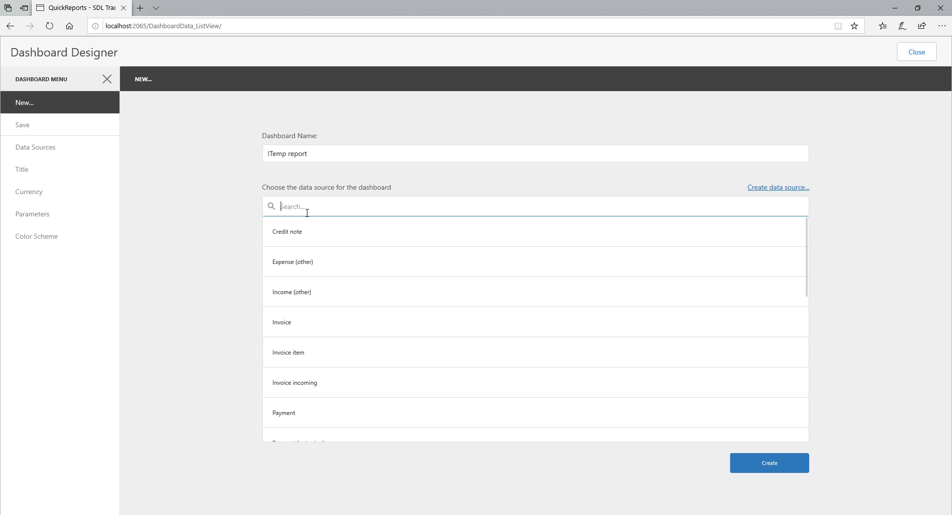
type("job")
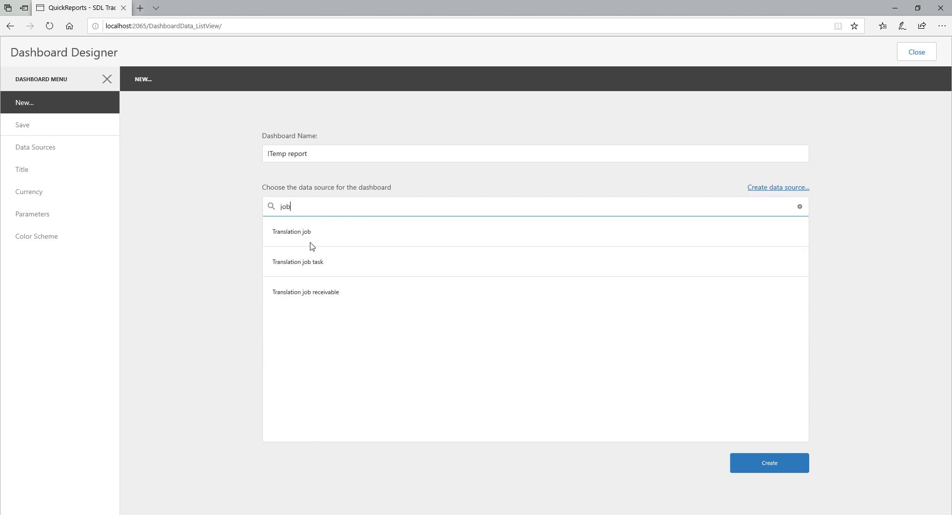
left_click(291, 234)
left_click(771, 465)
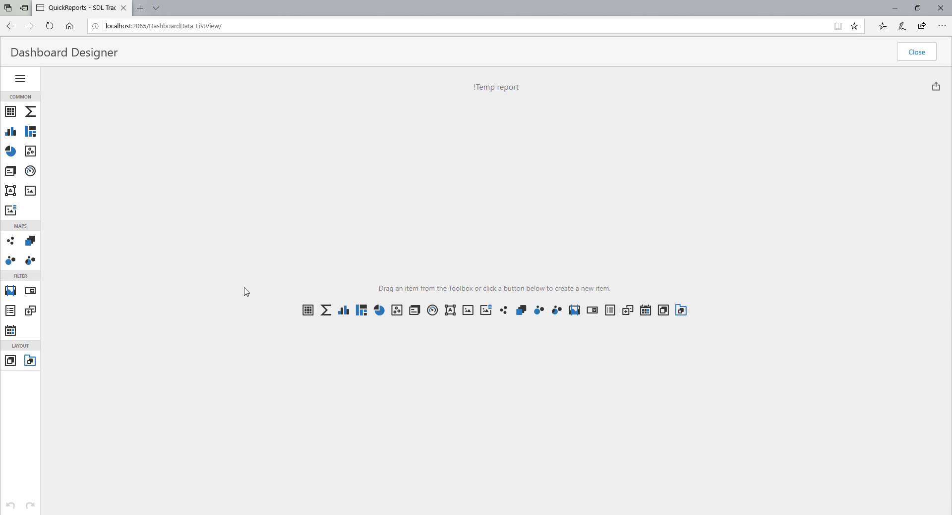
- Add a chart to the dashboard with Amount (base cur) and Margin as its values
left_click(10, 133)
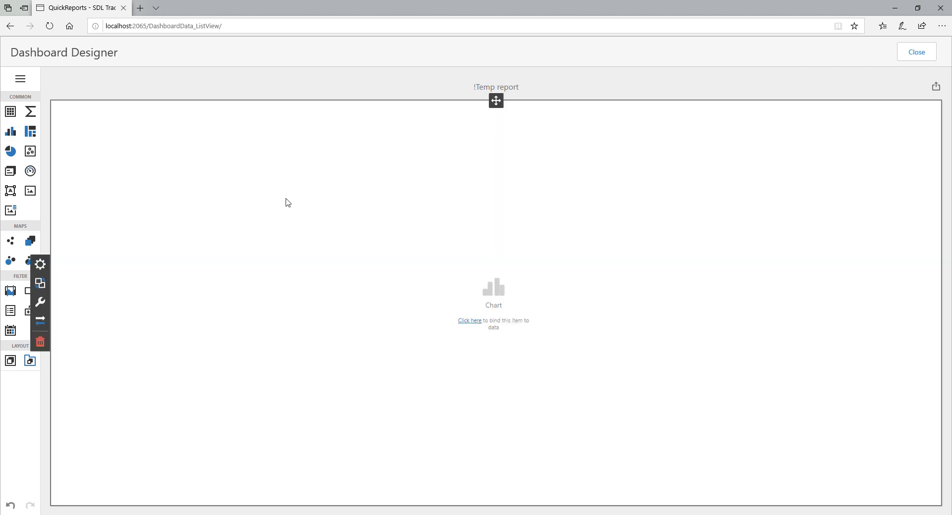
left_click(40, 264)
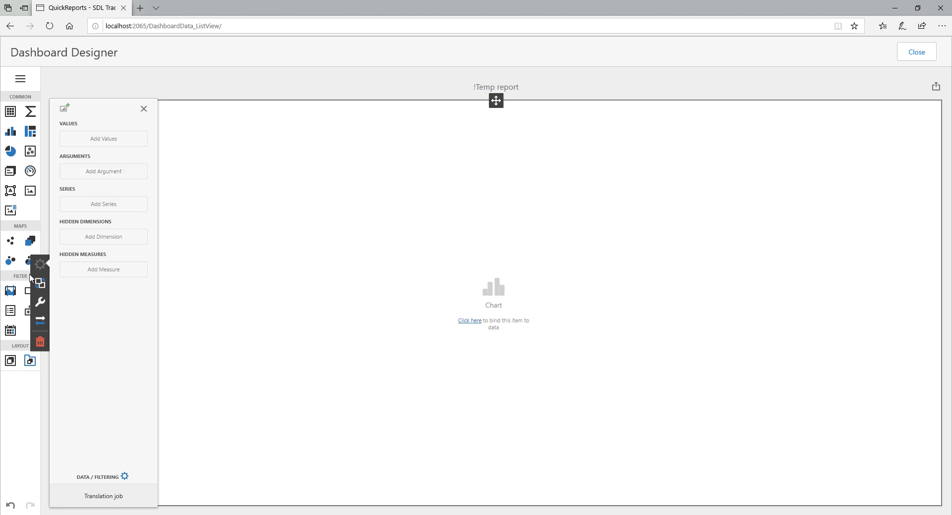
left_click(82, 143)
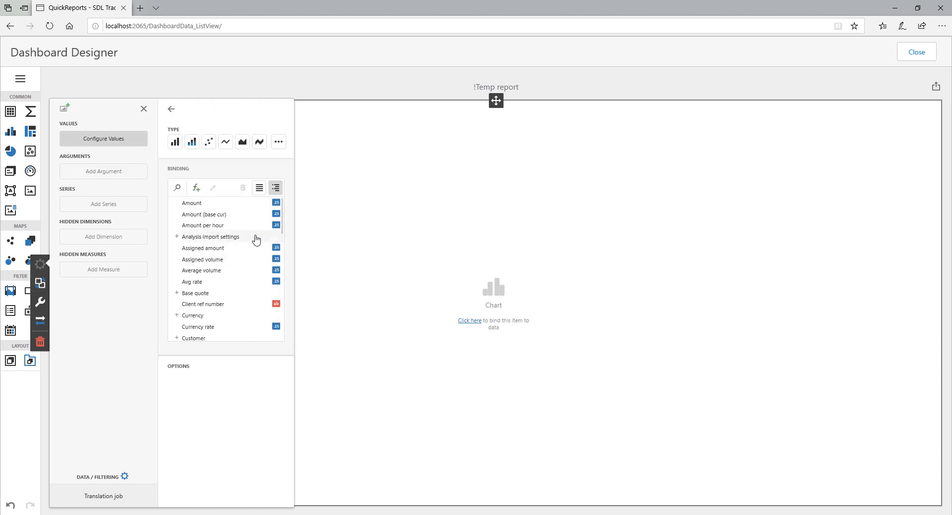
left_click(208, 215)
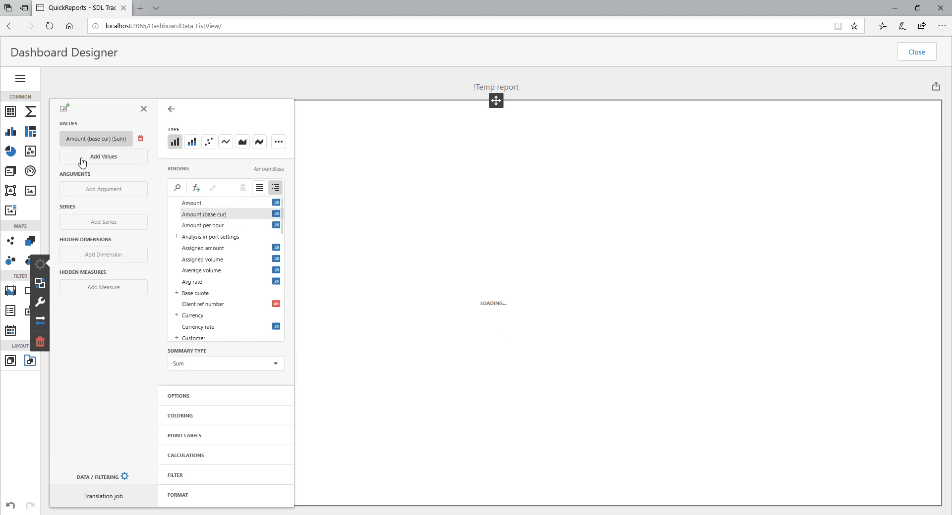
scroll(202, 259, "down", 5)
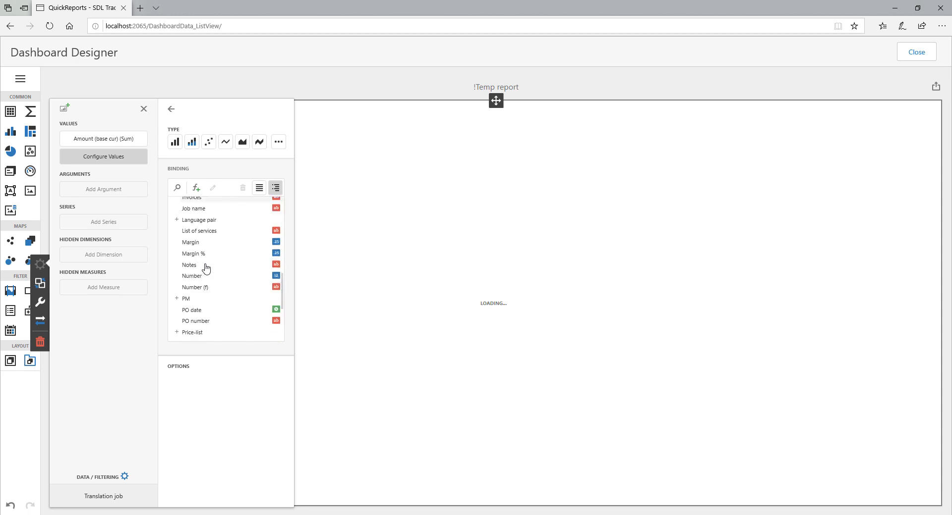
left_click(194, 243)
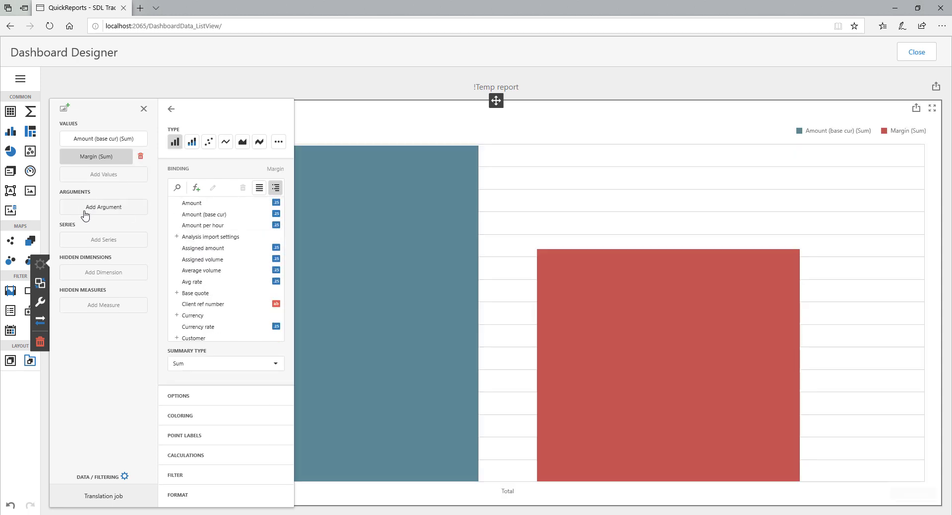
- Set the customer's Name as the chart's argument and close the binding settings
left_click(86, 215)
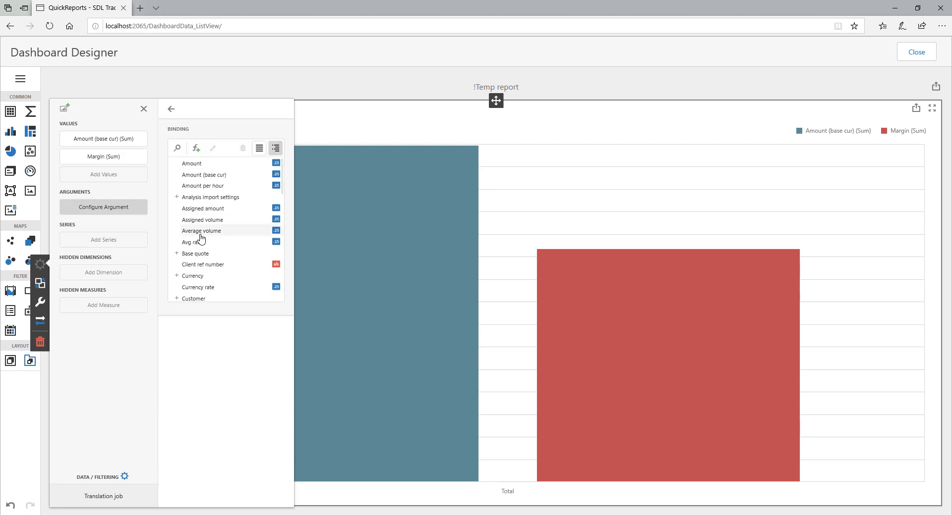
scroll(185, 228, "down", 2)
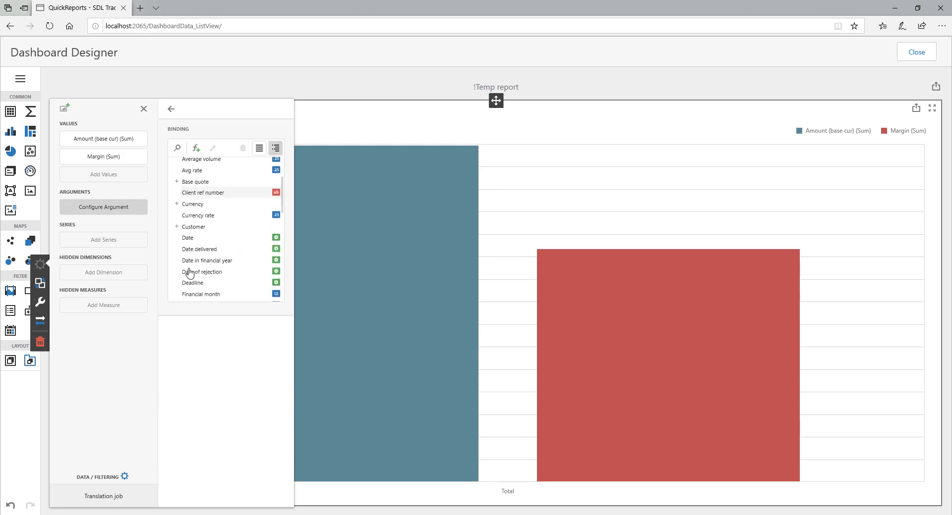
left_click(177, 229)
scroll(228, 238, "down", 5)
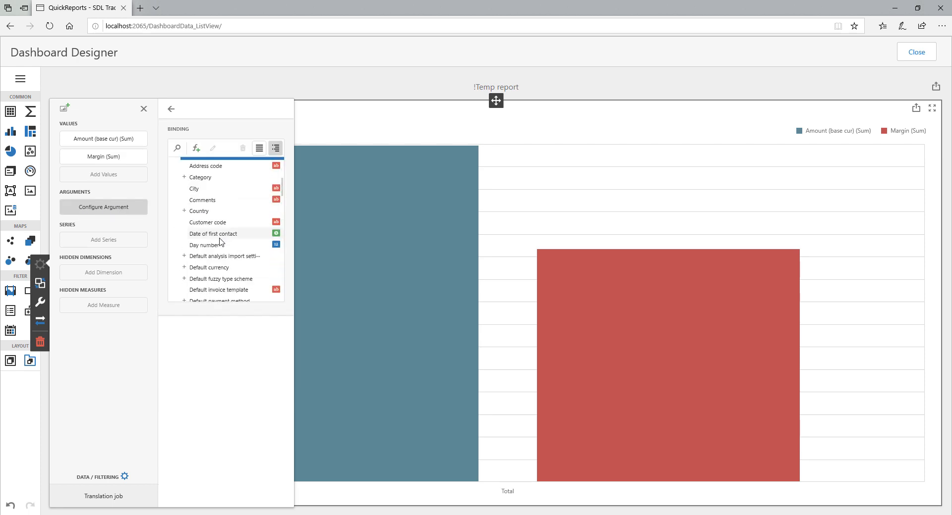
scroll(219, 245, "down", 3)
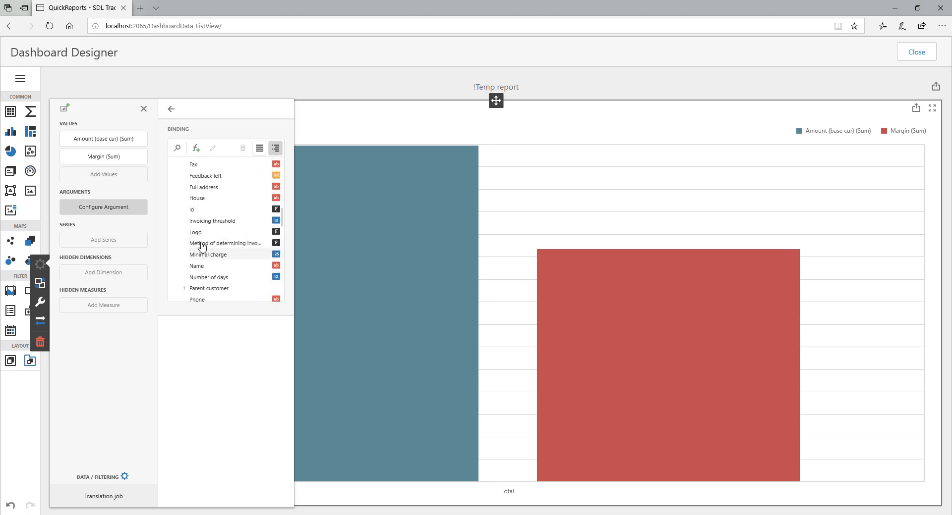
left_click(198, 268)
left_click(382, 243)
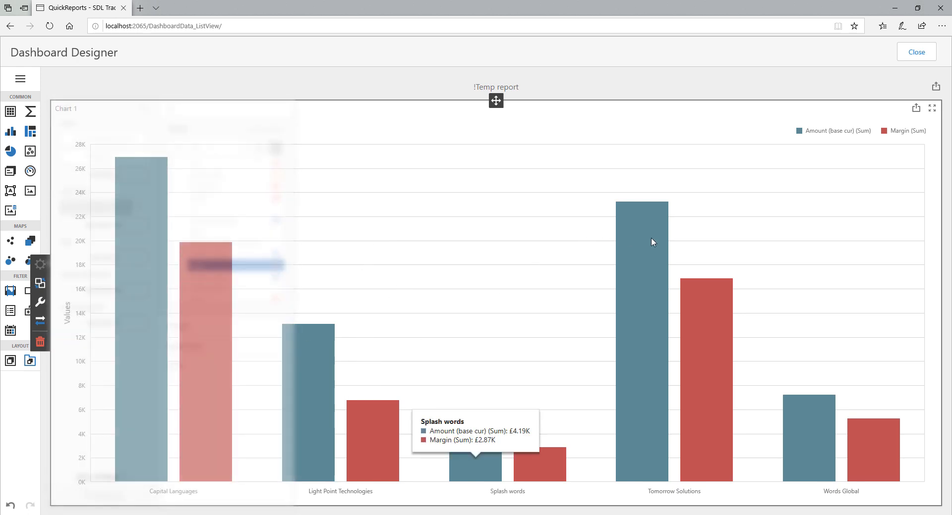
- Check the chart's customer bars, save the dashboard and close the Dashboard Designer
mouse_move(656, 238)
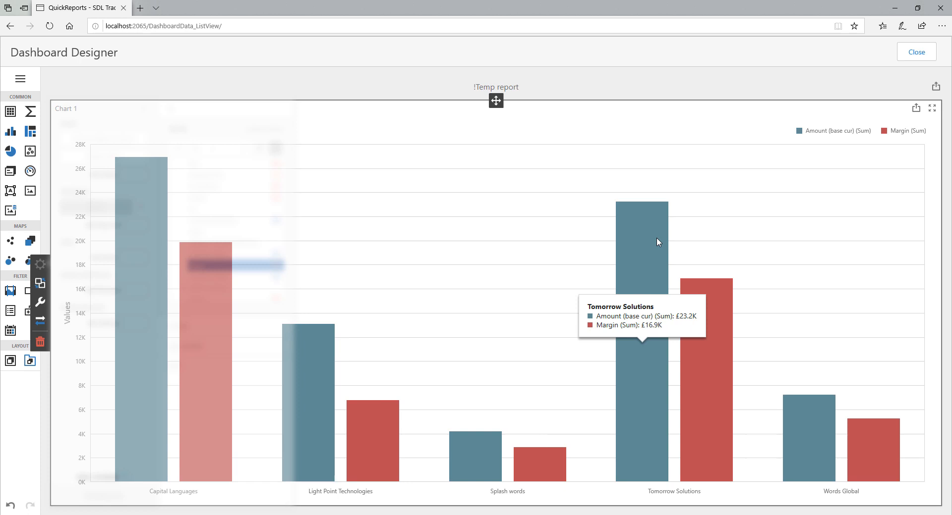
mouse_move(879, 443)
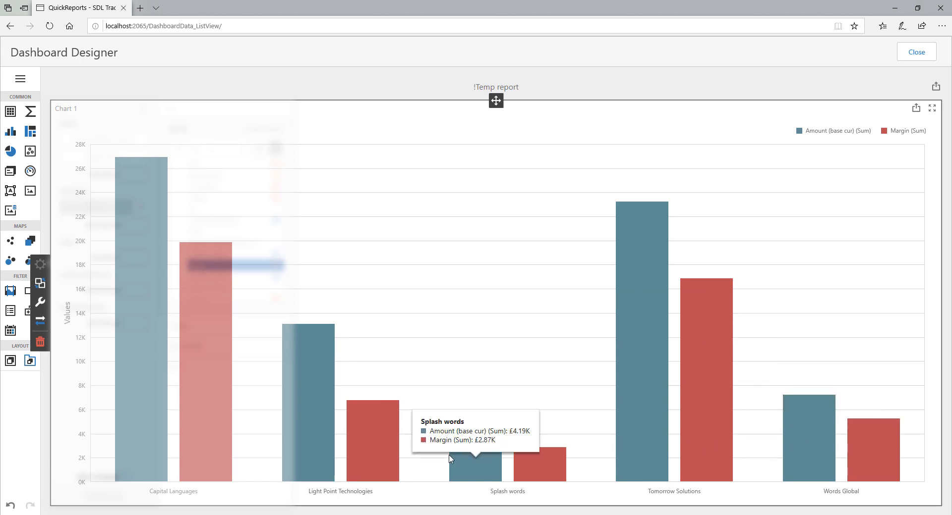
left_click(20, 79)
left_click(25, 124)
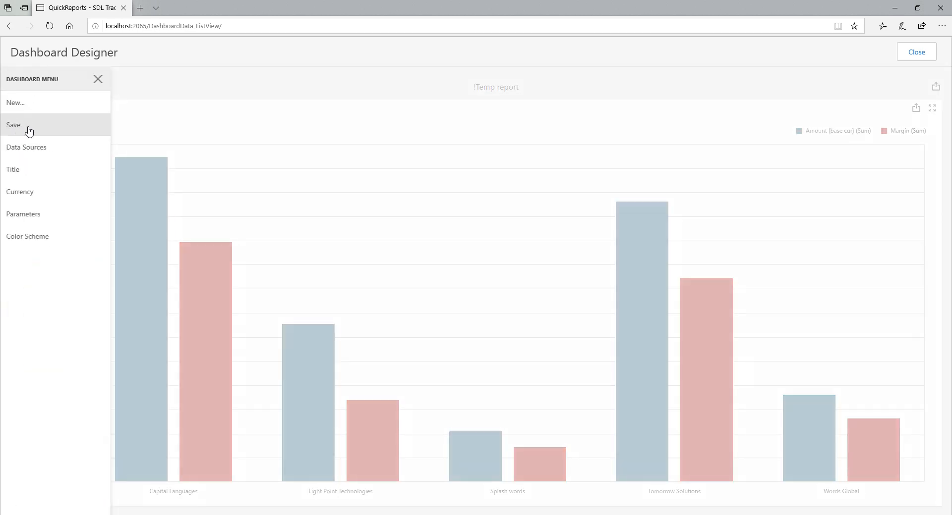
left_click(912, 53)
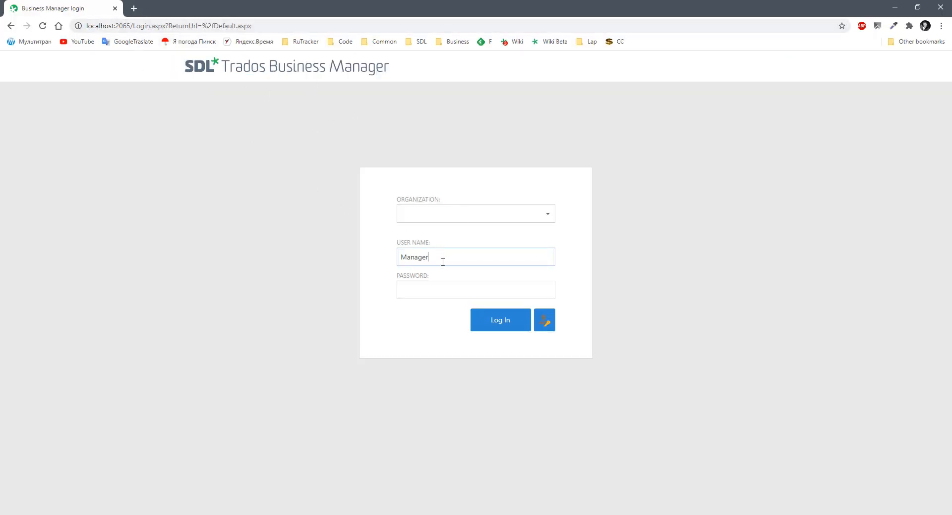
- In Chrome, log in as Manager1 and check the customers of the translation jobs on pages 5 and 2
left_click(495, 327)
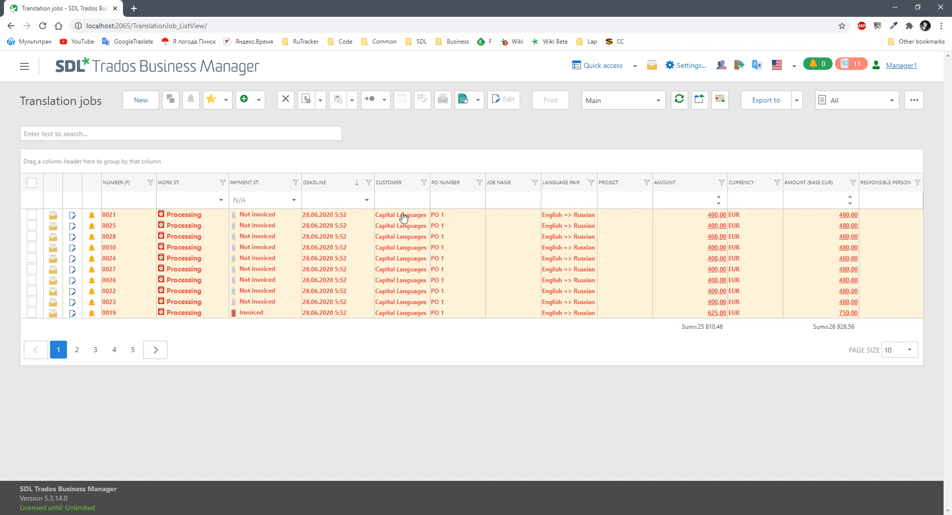
left_click(133, 351)
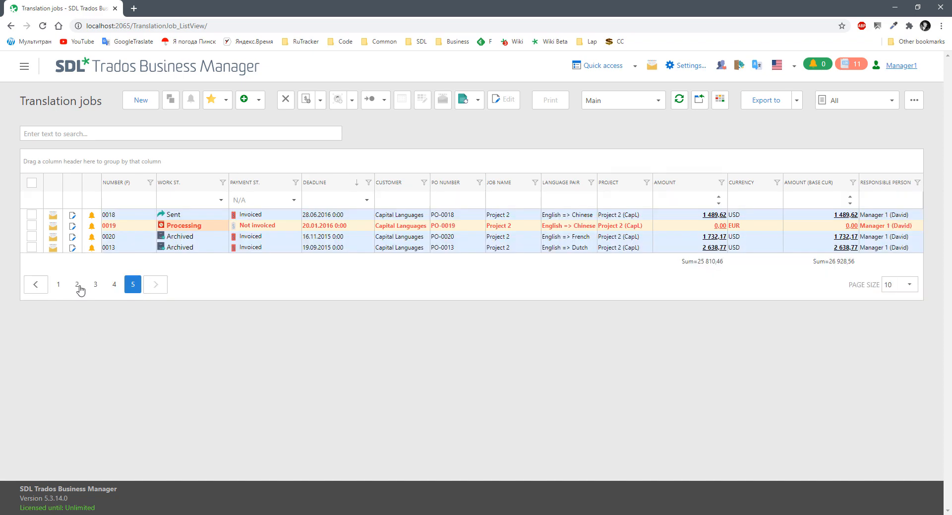
left_click(78, 287)
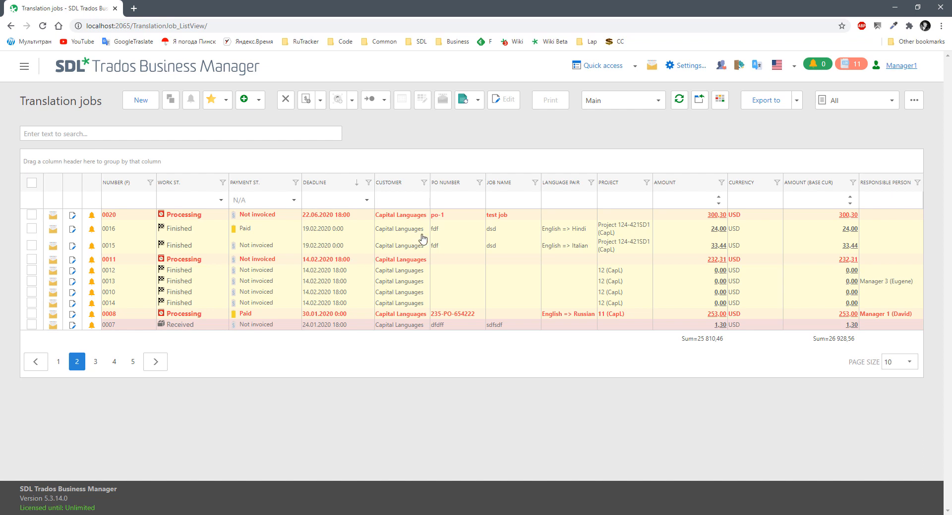
- Log off Manager1 and log in as Manager2
mouse_move(894, 65)
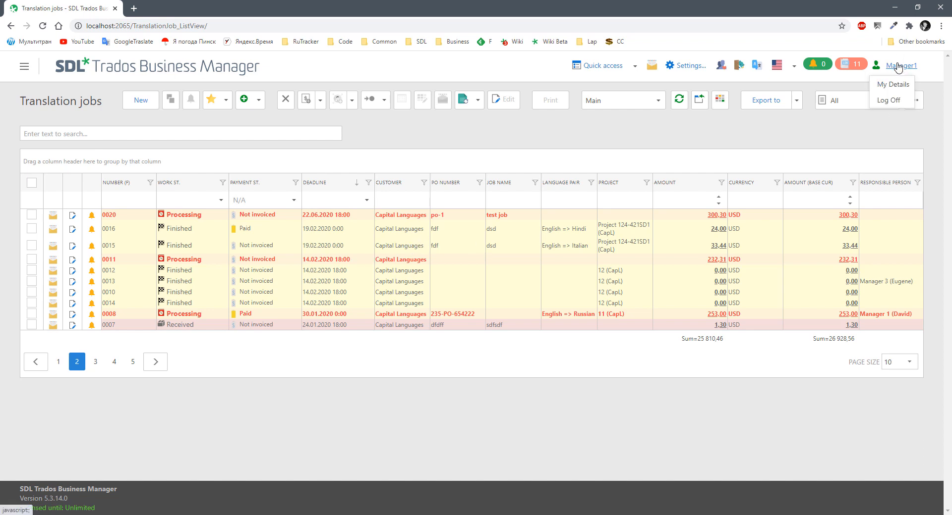
left_click(890, 104)
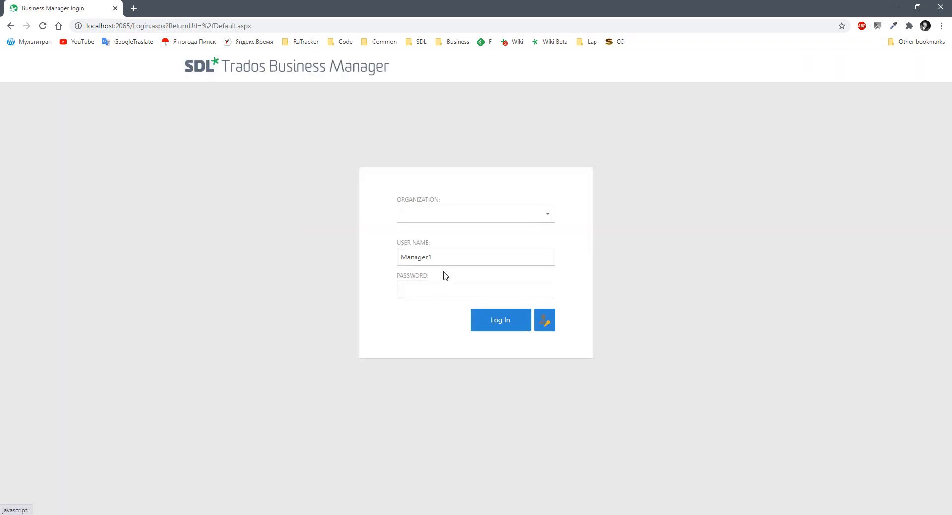
left_click(447, 261)
key("BackSpace")
left_click(501, 329)
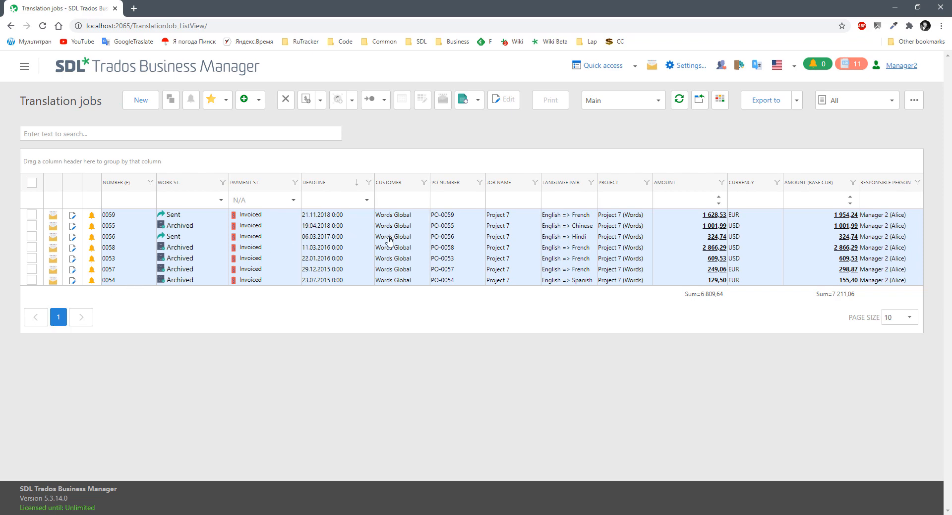
- Open the !Temp report dashboard from QuickReports as Manager2
left_click(23, 72)
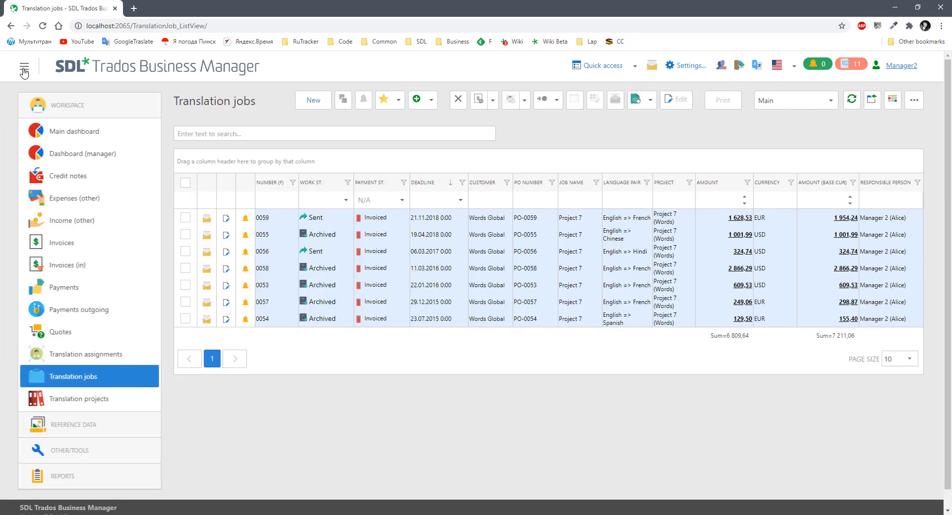
left_click(76, 478)
left_click(103, 366)
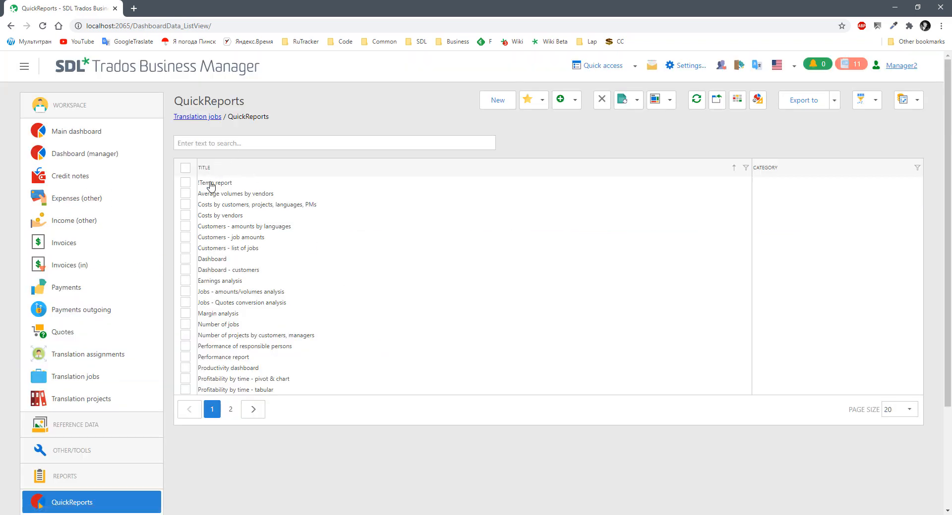
left_click(210, 183)
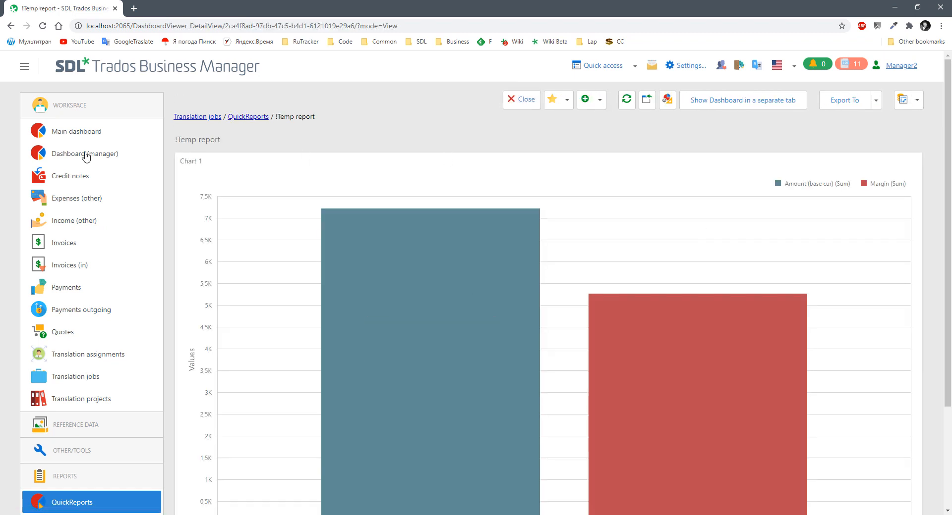
- Hide the navigation pane and examine which customers, amounts and margins the !Temp report chart includes for Manager2
left_click(29, 67)
scroll(773, 326, "down", 3)
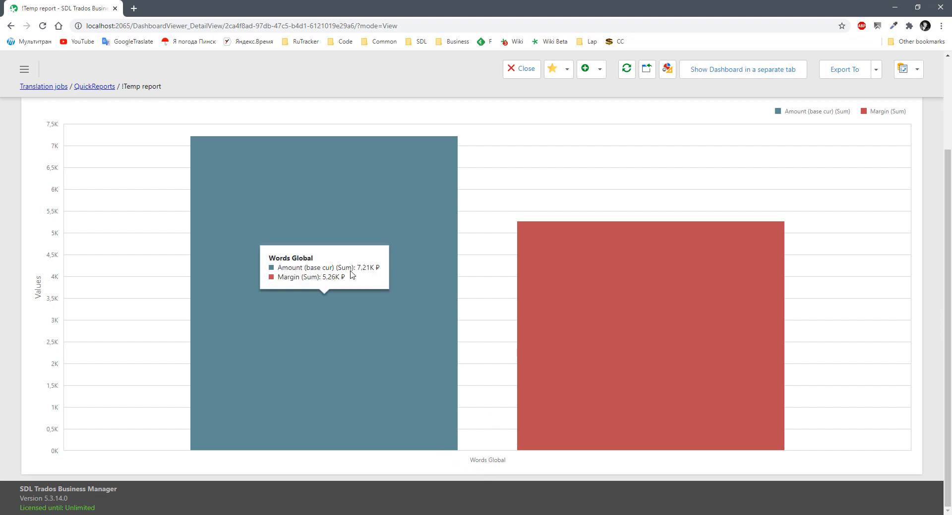
scroll(351, 274, "up", 2)
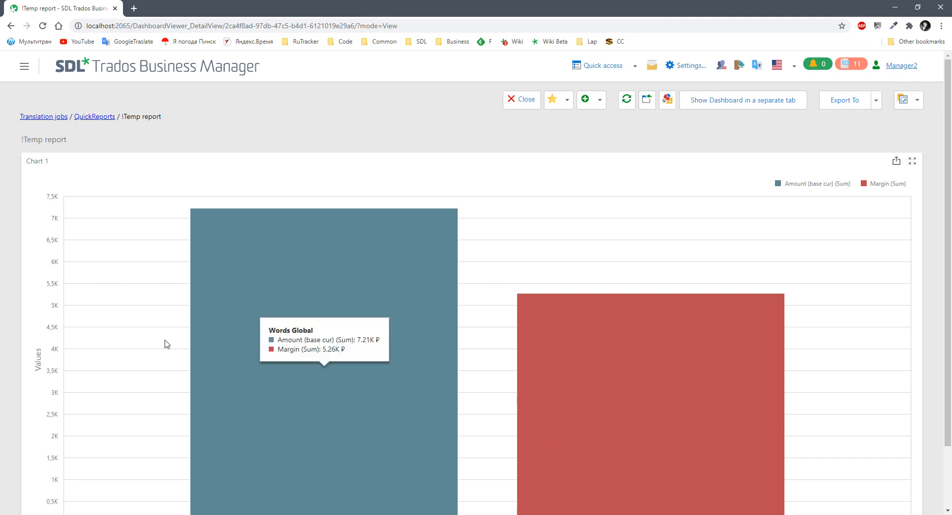
scroll(405, 397, "down", 2)
scroll(500, 441, "up", 1)
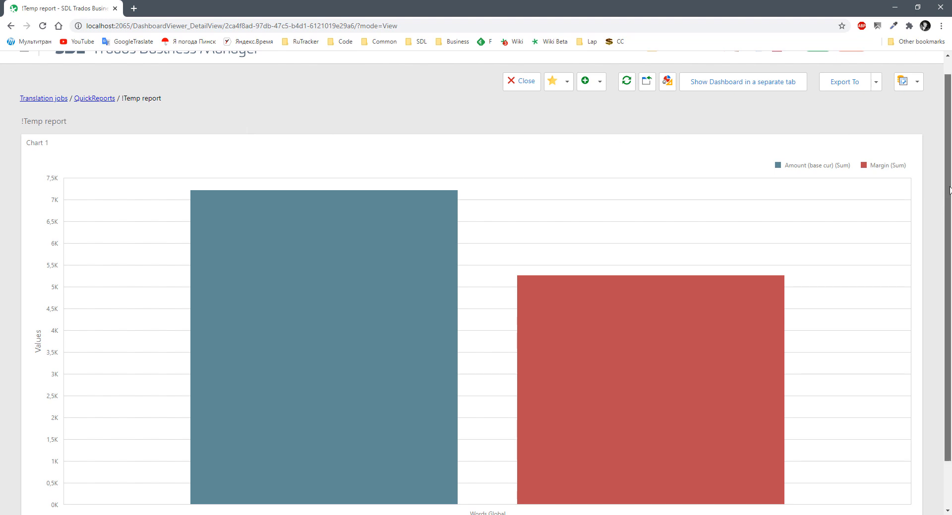
mouse_move(949, 190)
left_mouse_down()
mouse_move(947, 212)
mouse_move(947, 198)
left_mouse_up()
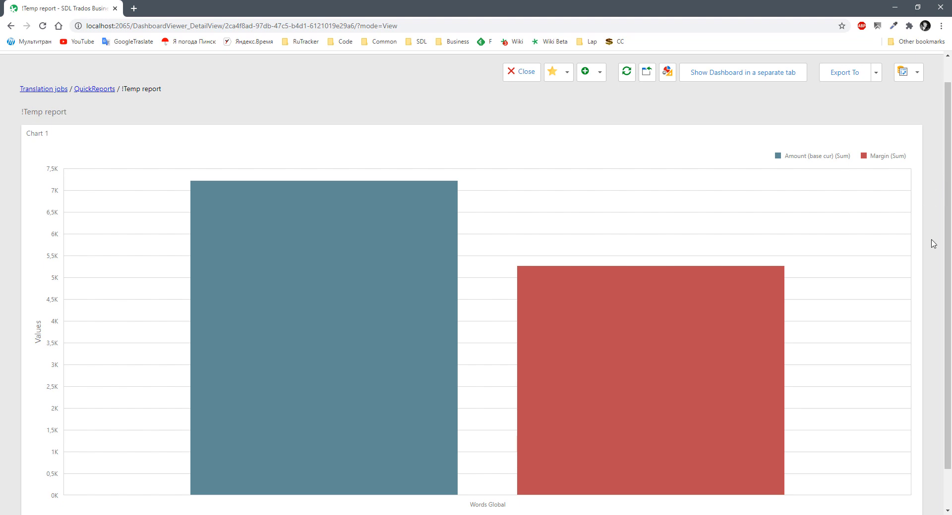
mouse_move(504, 334)
scroll(6, 350, "up", 1)
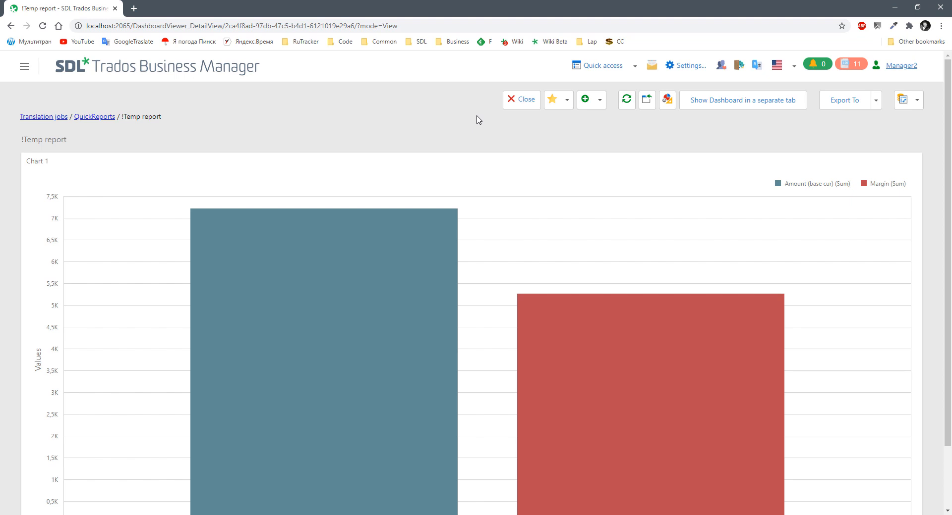
scroll(545, 248, "down", 2)
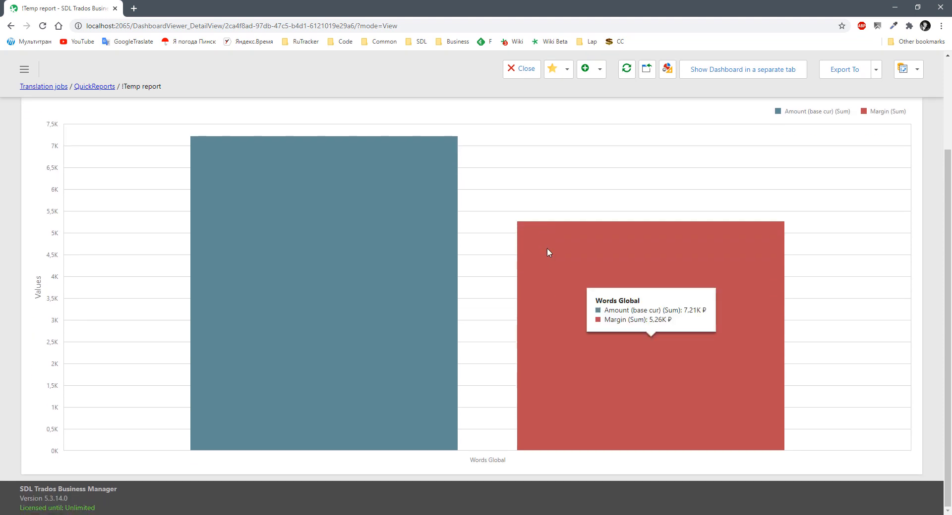
scroll(634, 325, "up", 2)
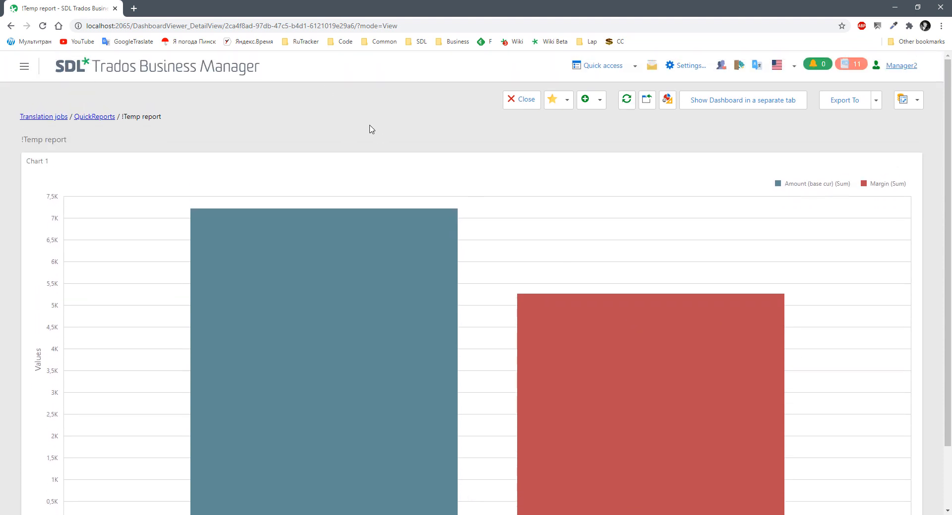